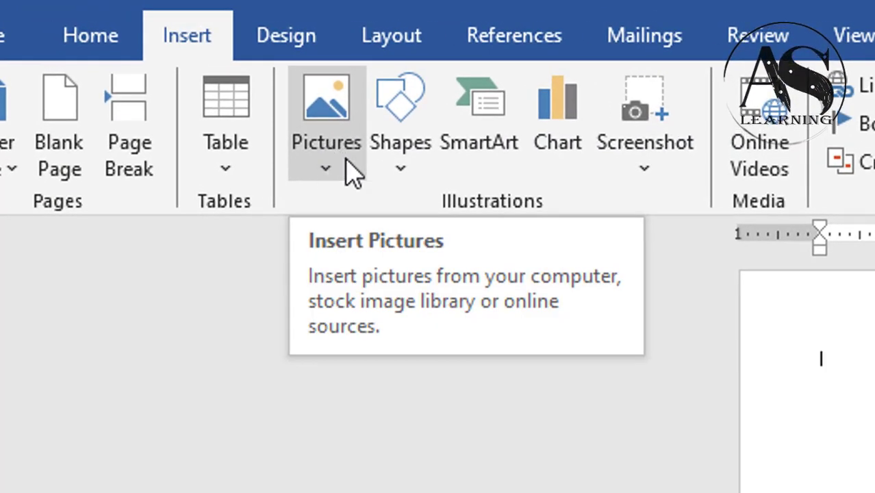
pyautogui.click(328, 163)
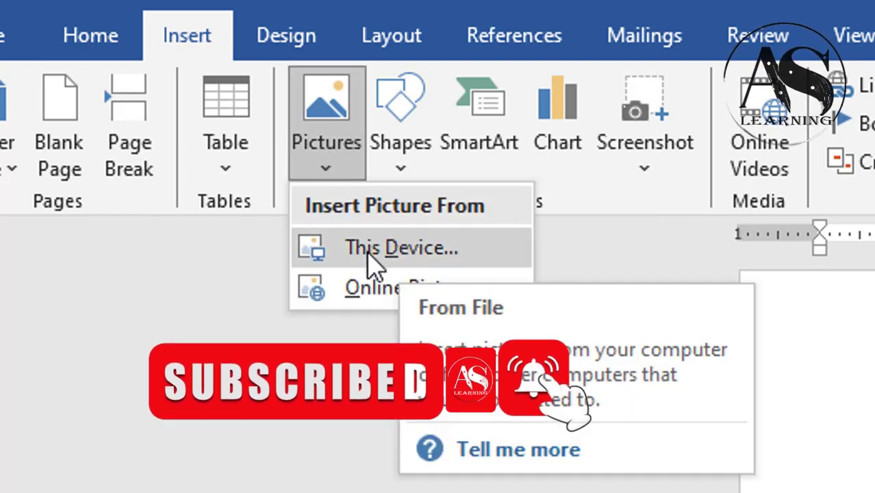
pyautogui.click(369, 263)
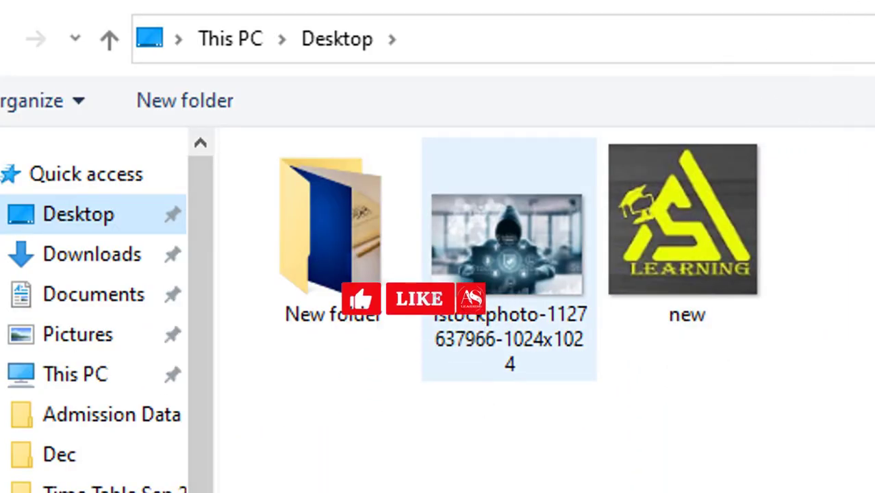
pyautogui.click(482, 287)
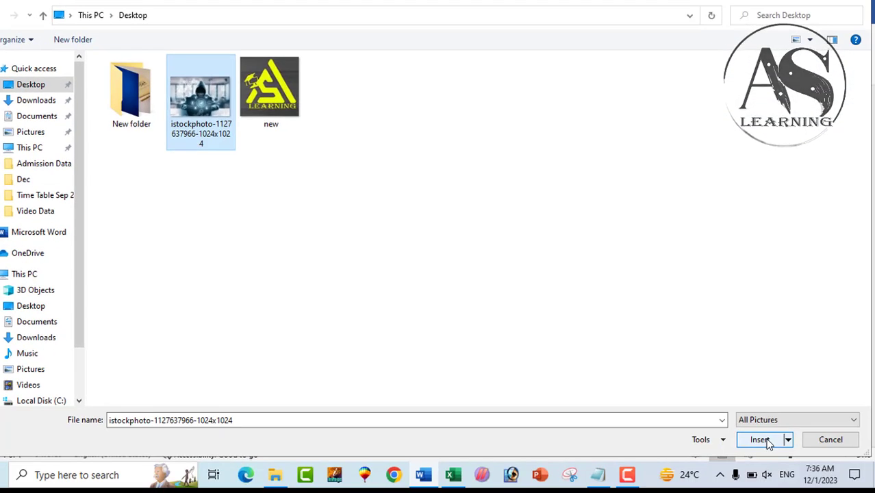
pyautogui.click(766, 442)
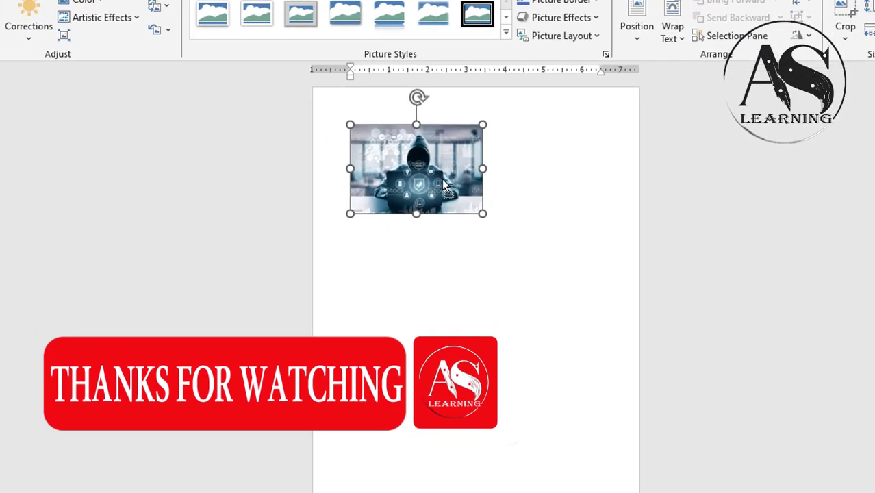
# Set the inserted picture's text wrapping to Square so that it can be moved freely.
pyautogui.moveTo(443, 180)
pyautogui.mouseDown()
pyautogui.moveTo(479, 187)
pyautogui.moveTo(494, 172)
pyautogui.moveTo(460, 181)
pyautogui.mouseUp()
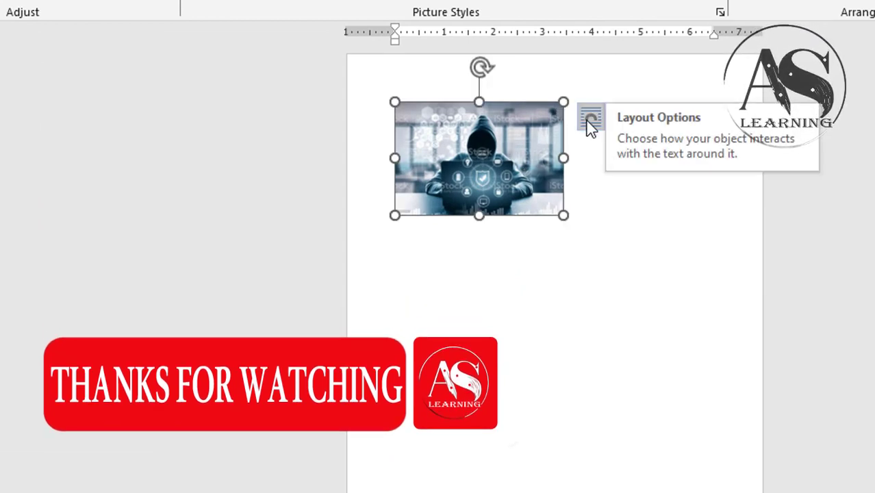
pyautogui.click(589, 124)
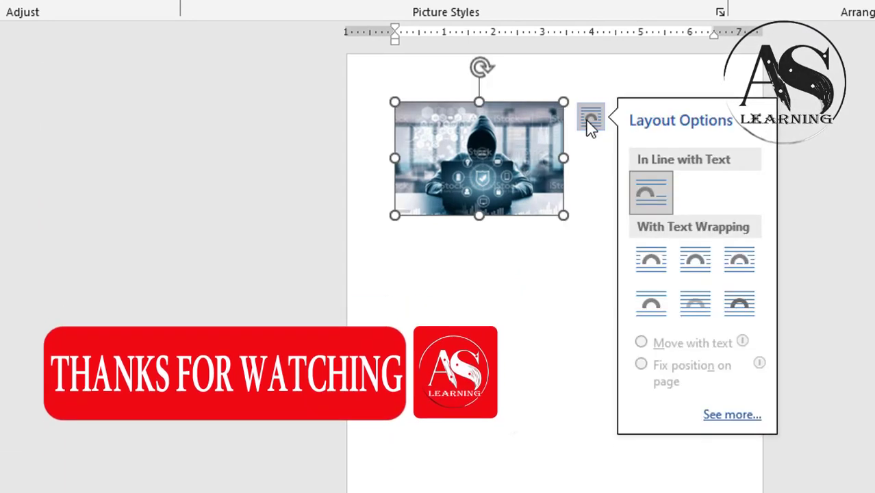
pyautogui.click(648, 254)
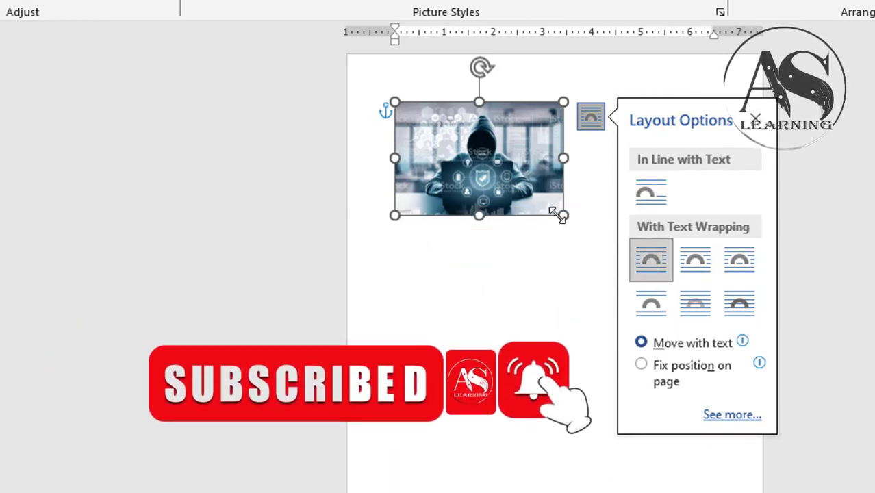
# Enlarge the picture to most of the page's width and position it against the page's left edge.
pyautogui.moveTo(562, 215); pyautogui.dragTo(709, 307)
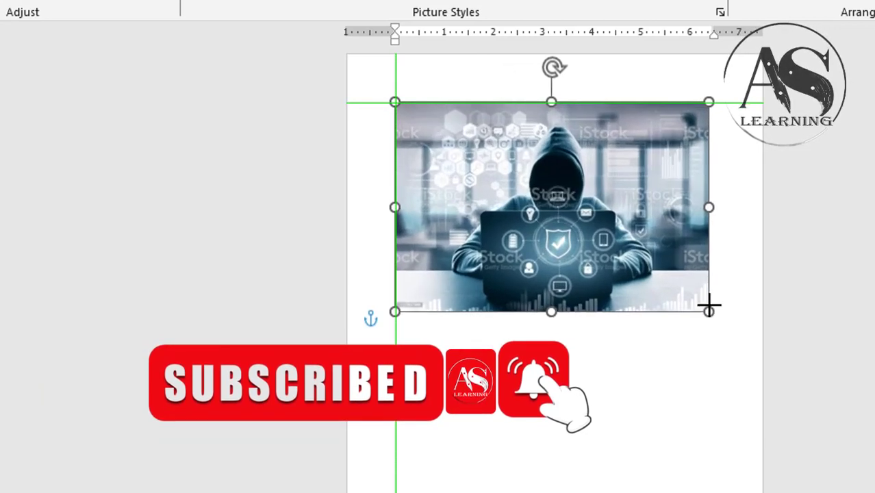
pyautogui.moveTo(586, 254); pyautogui.dragTo(554, 231)
pyautogui.moveTo(681, 312); pyautogui.dragTo(726, 341)
pyautogui.moveTo(547, 283); pyautogui.dragTo(520, 301)
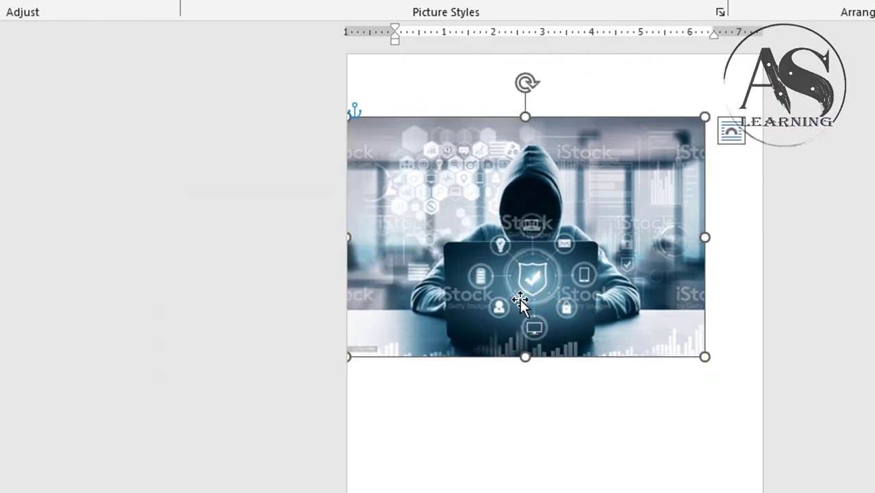
# Change the picture's text wrapping to Through.
pyautogui.click(748, 136)
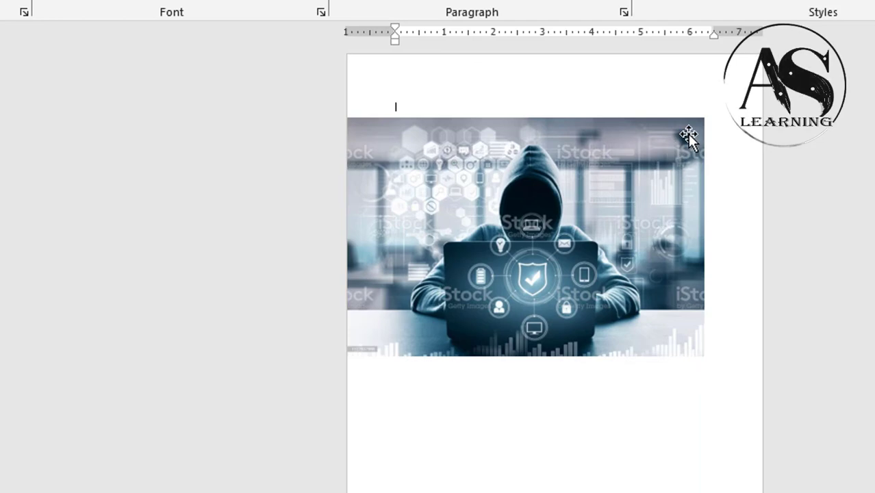
pyautogui.click(687, 137)
pyautogui.click(732, 133)
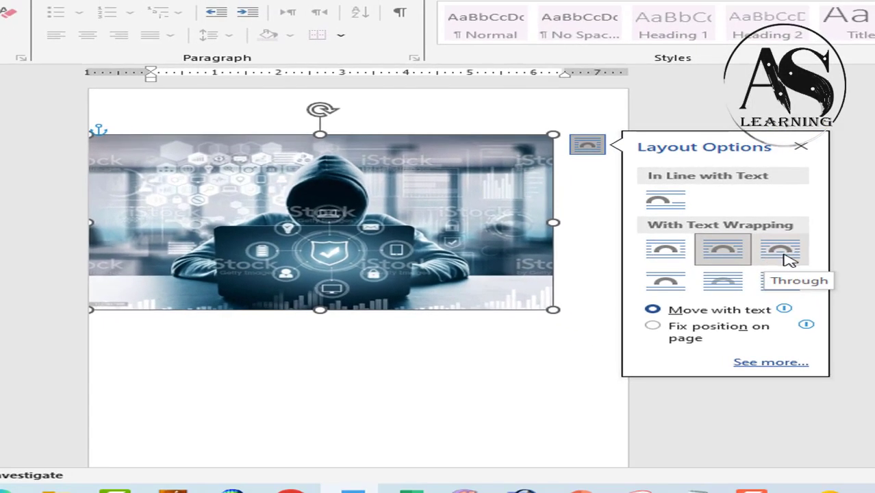
pyautogui.click(869, 277)
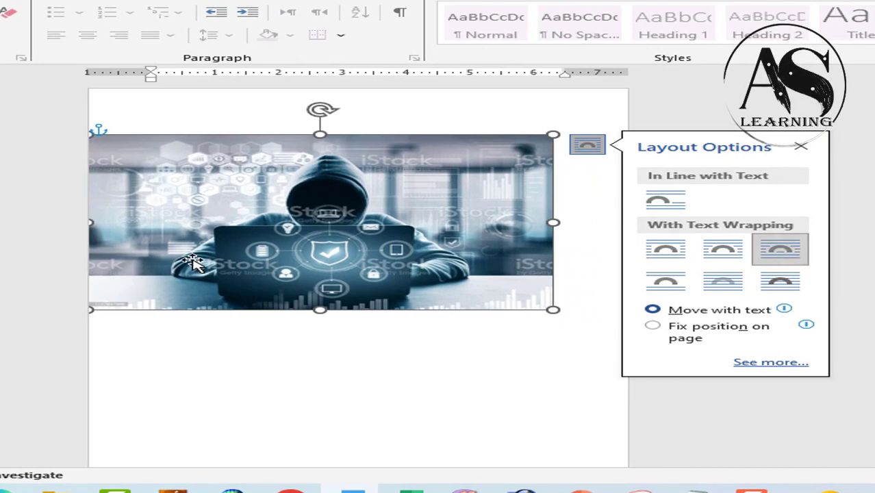
# Move the picture slightly higher along the page's left edge and set its text wrapping to Behind Text.
pyautogui.moveTo(194, 263); pyautogui.dragTo(426, 243)
pyautogui.moveTo(237, 143); pyautogui.dragTo(168, 202)
pyautogui.click(586, 135)
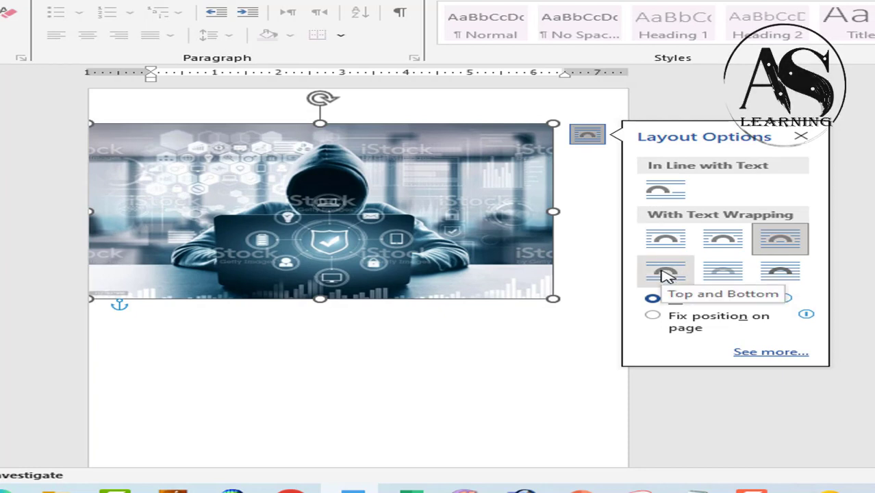
pyautogui.click(736, 273)
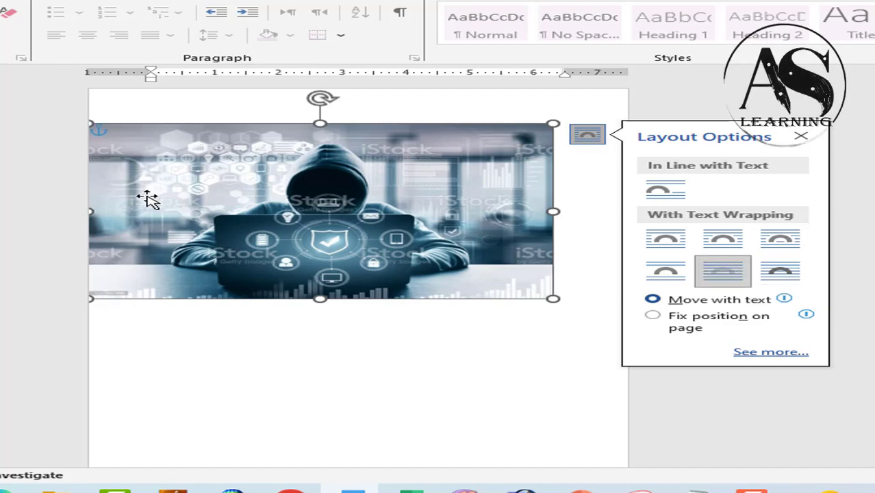
pyautogui.click(216, 315)
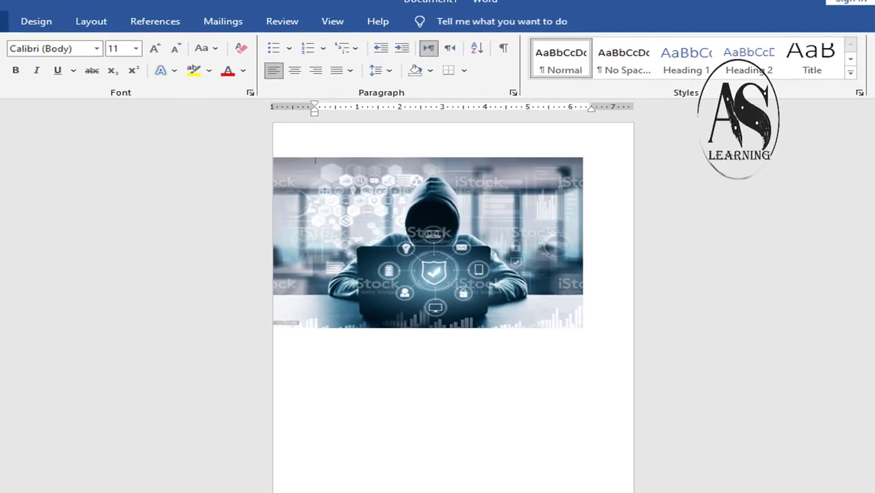
# Draw a text box over the upper part of the picture and enter "AS Learning" in it.
pyautogui.click(104, 34)
pyautogui.click(204, 89)
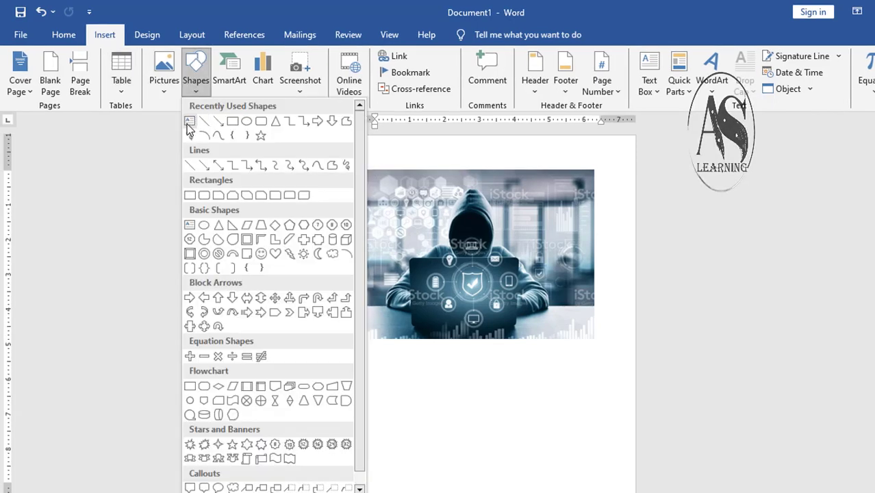
pyautogui.click(188, 122)
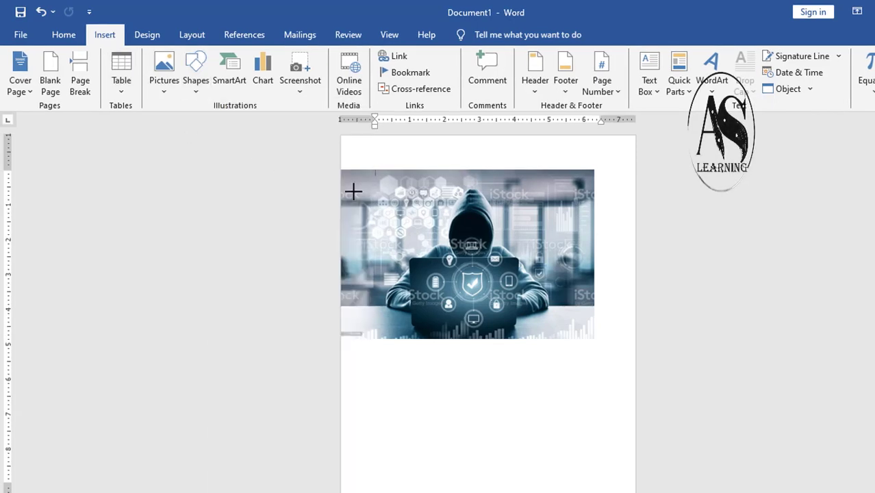
pyautogui.moveTo(482, 258); pyautogui.dragTo(538, 297)
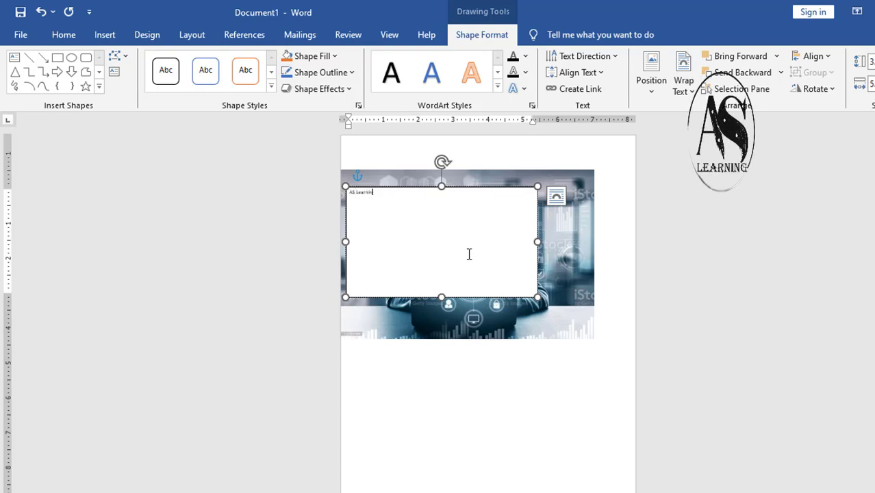
pyautogui.hotkey('ctrl', 's')
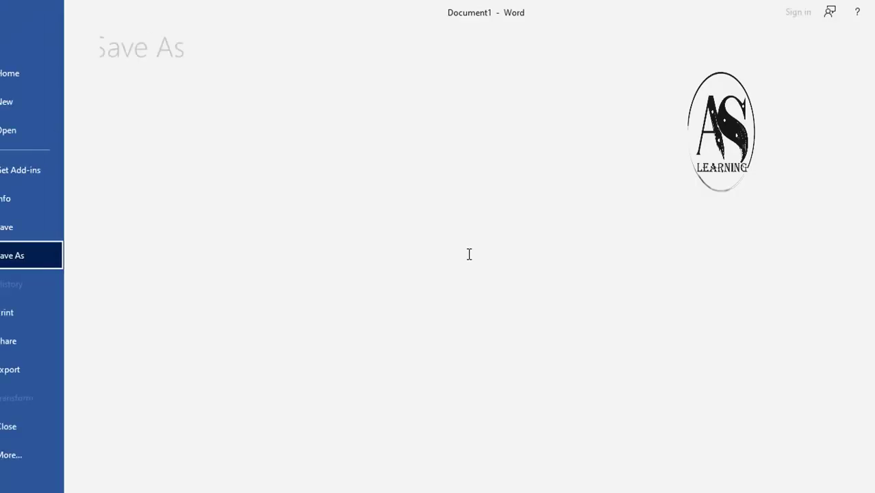
pyautogui.press('Escape')
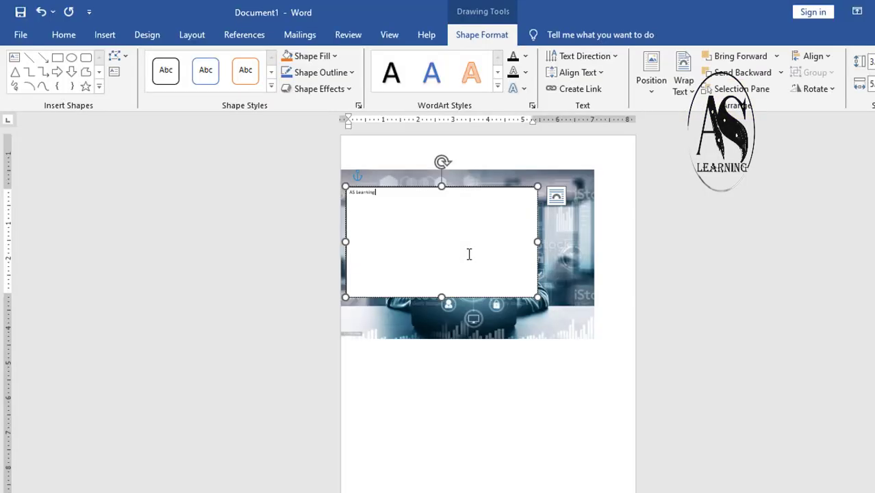
# Enlarge the "AS Learning" text until it nearly fills the text box's width, and format it as bold all caps.
pyautogui.hotkey('ctrl', 'a')
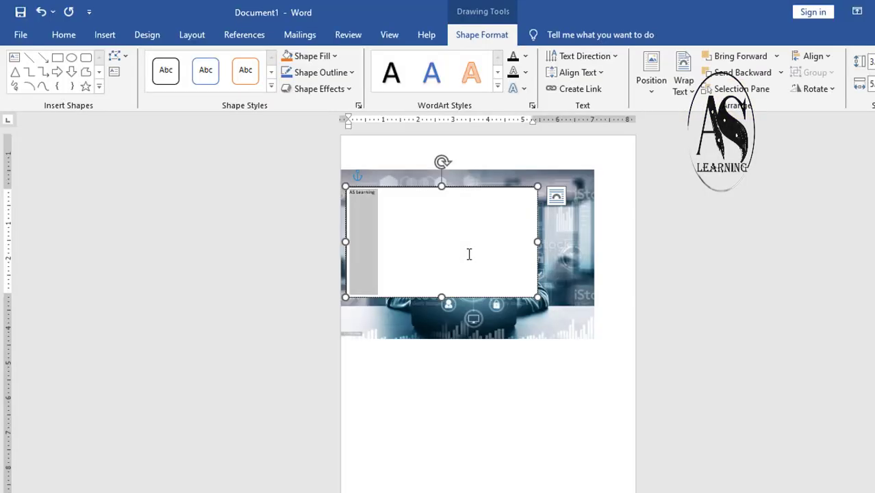
pyautogui.hotkey('ctrl', ']')
pyautogui.hotkey('ctrl', ']')
pyautogui.hotkey('ctrl', ']')
pyautogui.hotkey('ctrl', ']')
pyautogui.hotkey('ctrl', ']')
pyautogui.hotkey('ctrl', ']')
pyautogui.hotkey('ctrl', ']')
pyautogui.hotkey('ctrl', ']')
pyautogui.hotkey('ctrl', ']')
pyautogui.hotkey('ctrl', ']')
pyautogui.hotkey('ctrl', ']')
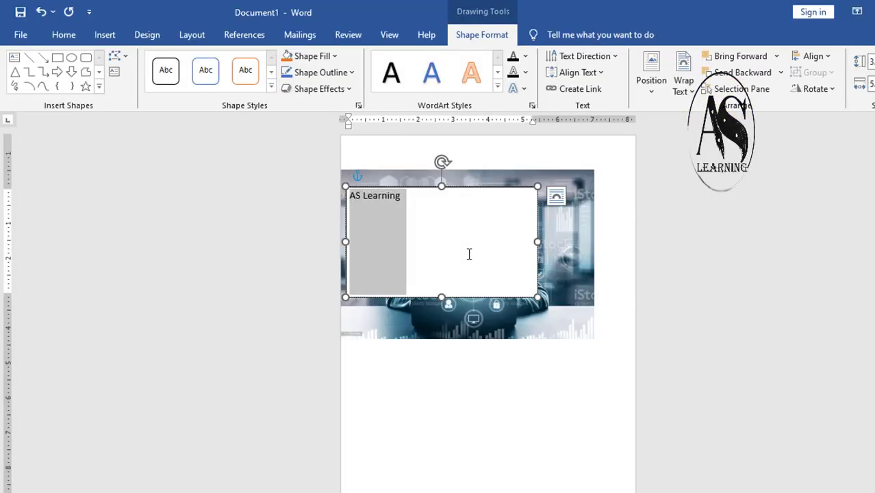
pyautogui.hotkey('ctrl', ']')
pyautogui.hotkey('ctrl', ']')
pyautogui.hotkey('ctrl', ']')
pyautogui.hotkey('ctrl', ']')
pyautogui.hotkey('ctrl', ']')
pyautogui.hotkey('ctrl', ']')
pyautogui.hotkey('ctrl', ']')
pyautogui.hotkey('ctrl', ']')
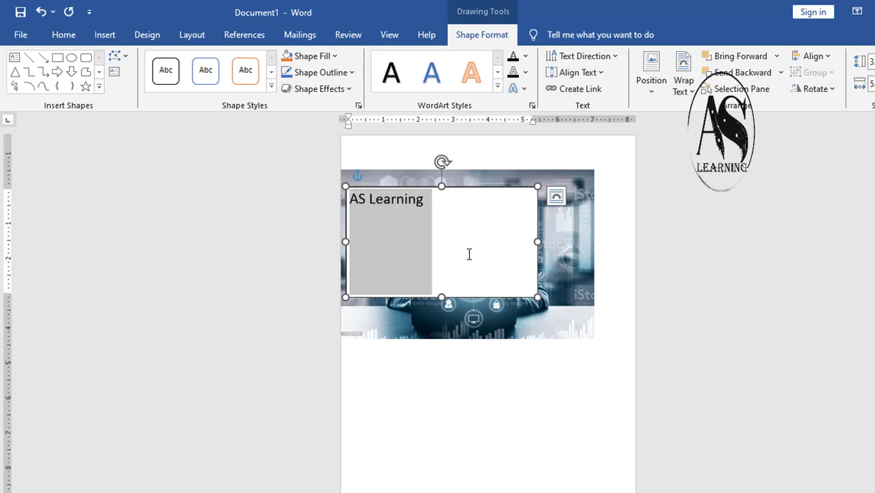
pyautogui.hotkey('ctrl', ']')
pyautogui.hotkey('ctrl', ']')
pyautogui.hotkey('ctrl', ']')
pyautogui.hotkey('ctrl', ']')
pyautogui.hotkey('ctrl', ']')
pyautogui.hotkey('ctrl', ']')
pyautogui.hotkey('ctrl', ']')
pyautogui.hotkey('ctrl', ']')
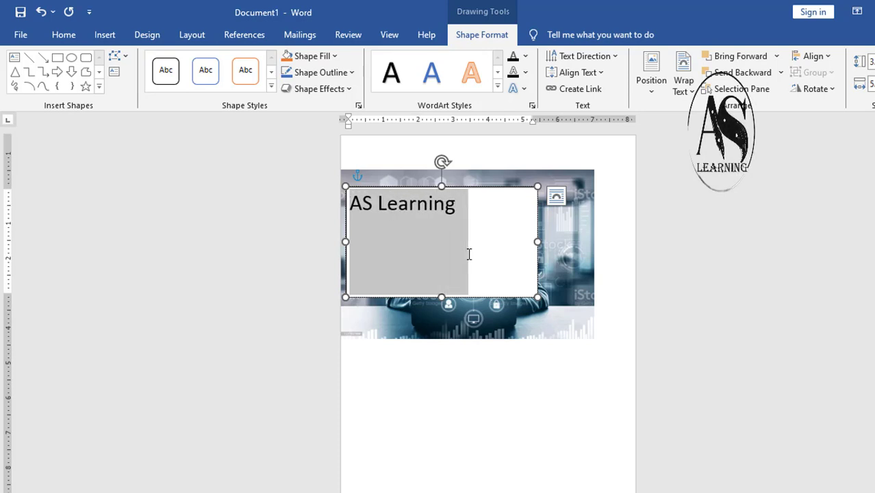
pyautogui.hotkey('ctrl', ']')
pyautogui.hotkey('ctrl', ']')
pyautogui.hotkey('ctrl', 'b')
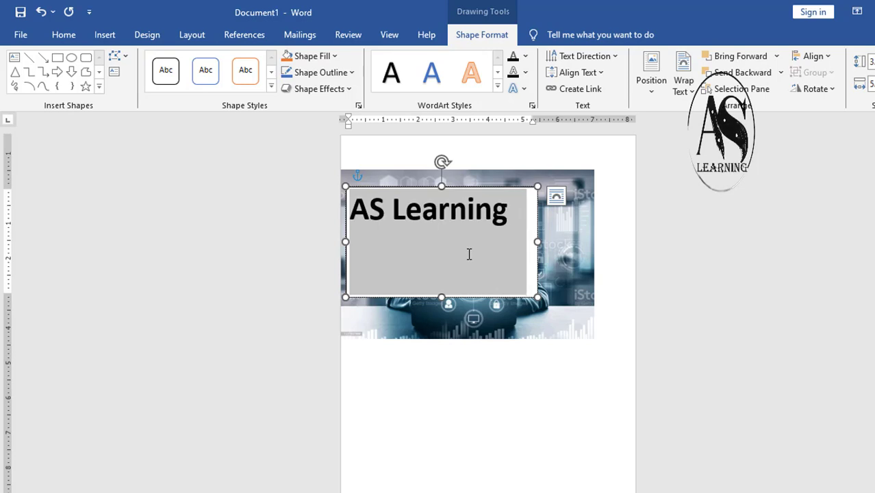
pyautogui.hotkey('ctrl', 'shift', 'a')
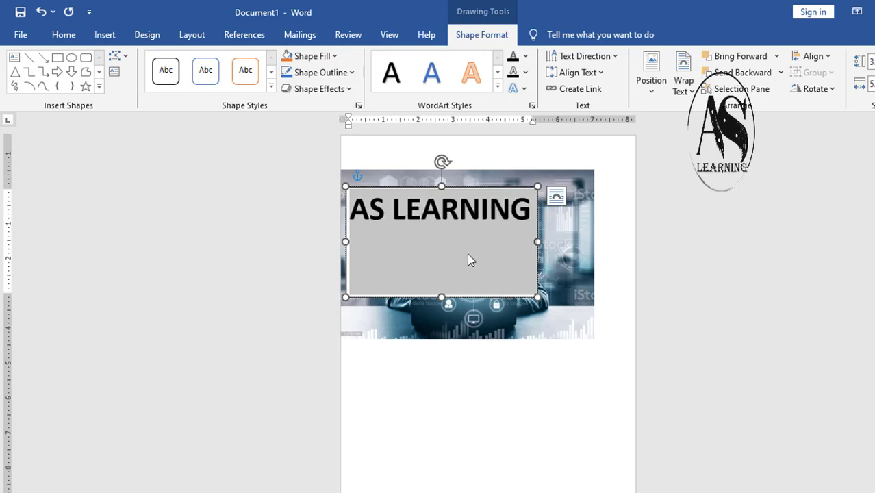
# Apply the black WordArt style with a white outline and hard shadow to the "AS Learning" text.
pyautogui.click(497, 87)
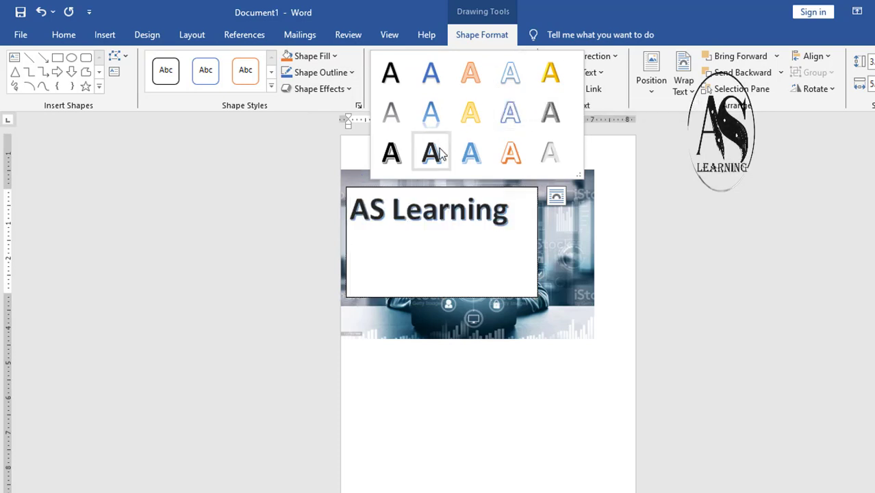
pyautogui.click(391, 152)
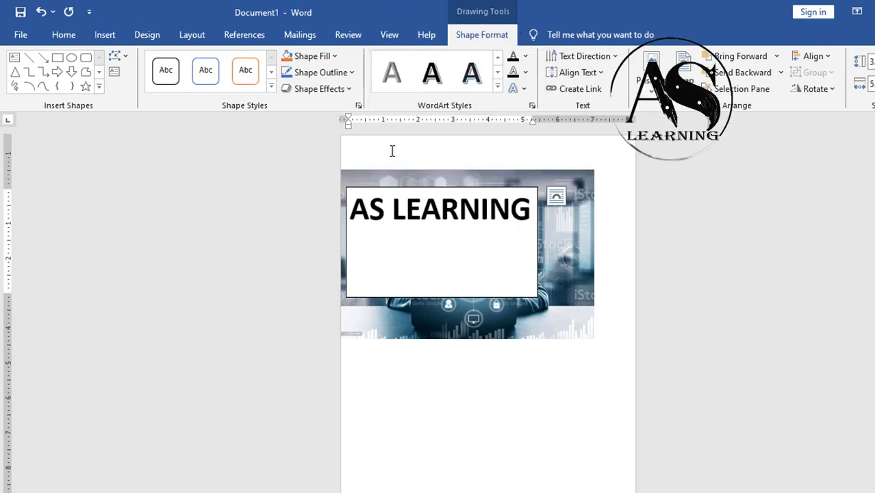
# Make the text box transparent by setting its shape fill to No Fill and its outline to No Outline.
pyautogui.click(338, 58)
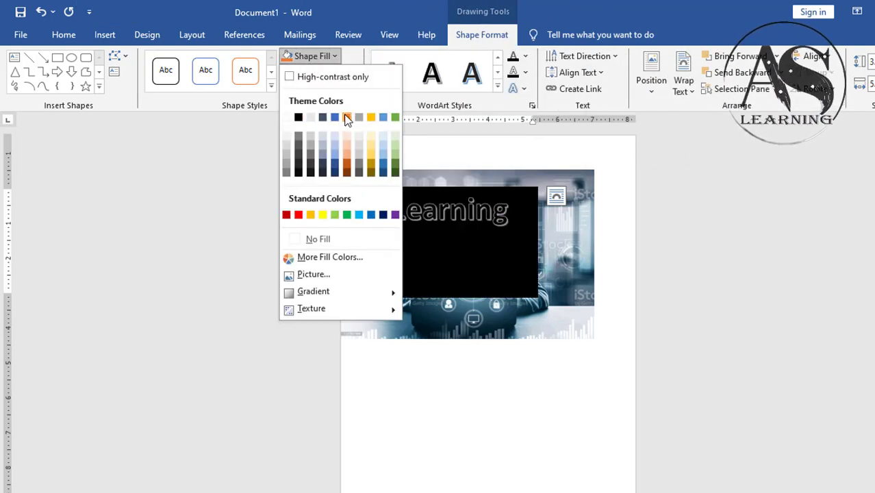
pyautogui.click(318, 239)
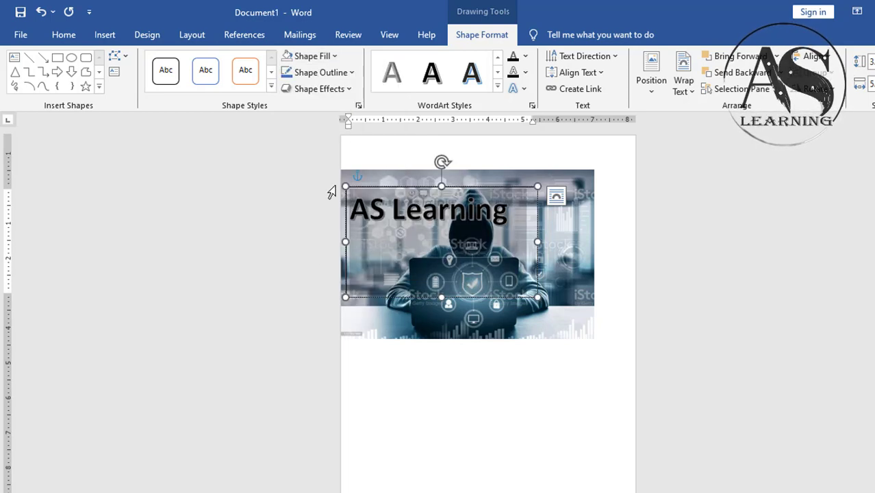
pyautogui.click(320, 72)
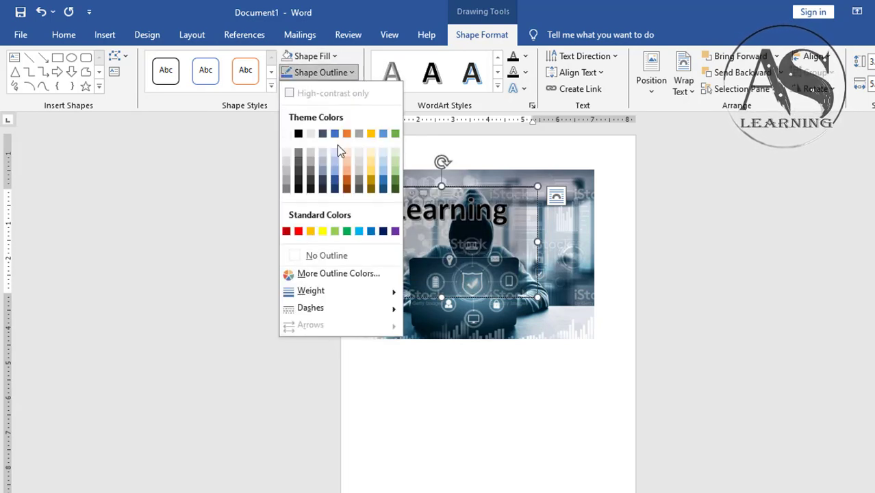
pyautogui.click(324, 255)
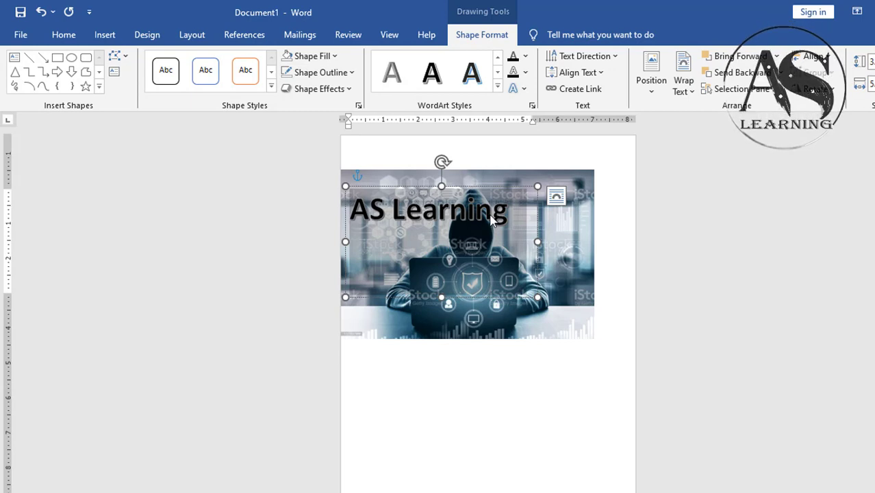
# Change the text box's "AS Learning" text to uppercase, keeping its current WordArt style.
pyautogui.hotkey('shift', 'F3')
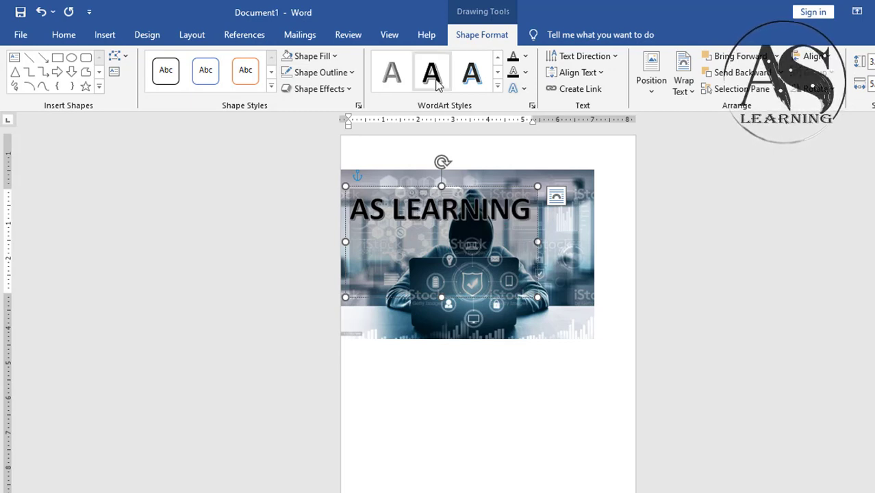
pyautogui.click(497, 88)
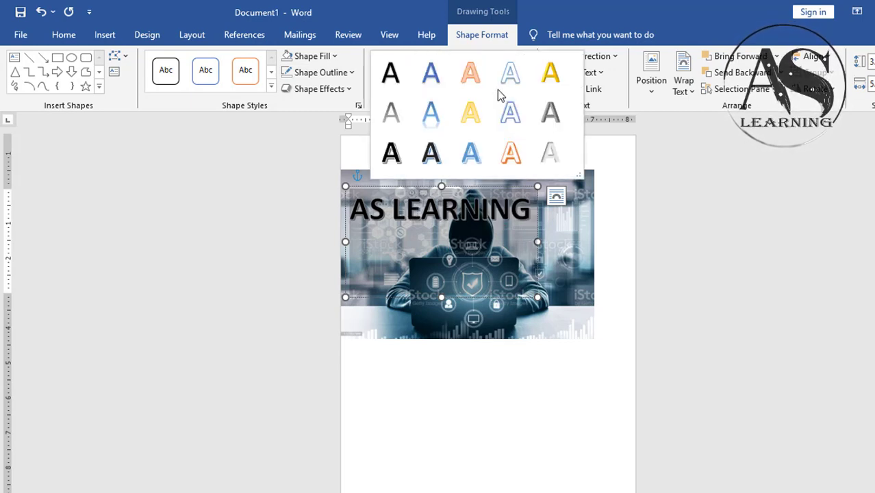
pyautogui.click(284, 172)
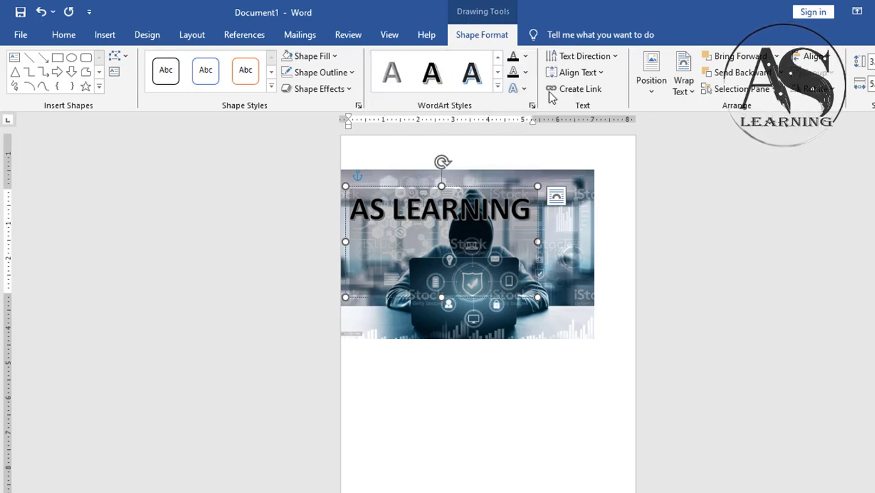
# Change the text fill of the "AS LEARNING" WordArt to standard yellow and deselect the text box.
pyautogui.click(525, 56)
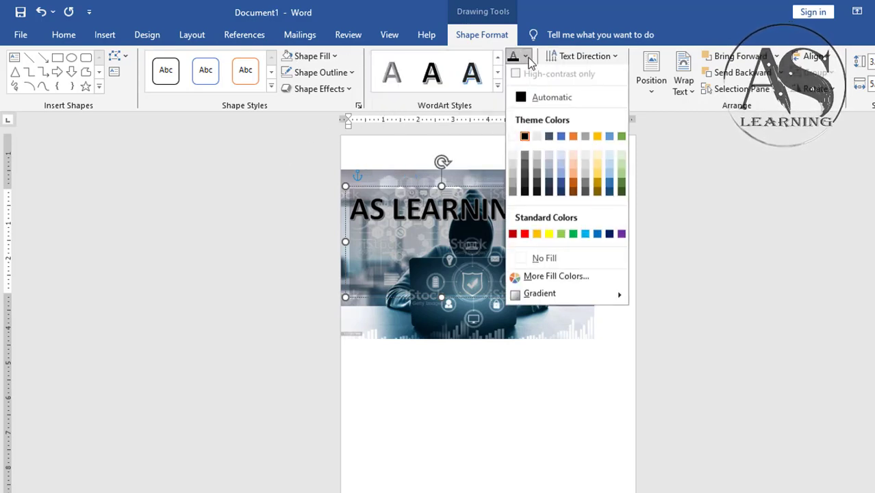
pyautogui.click(536, 139)
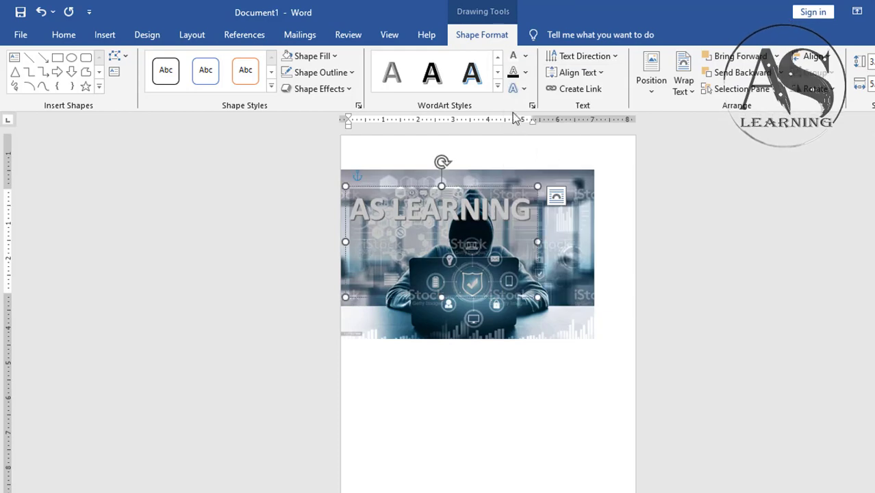
pyautogui.click(525, 56)
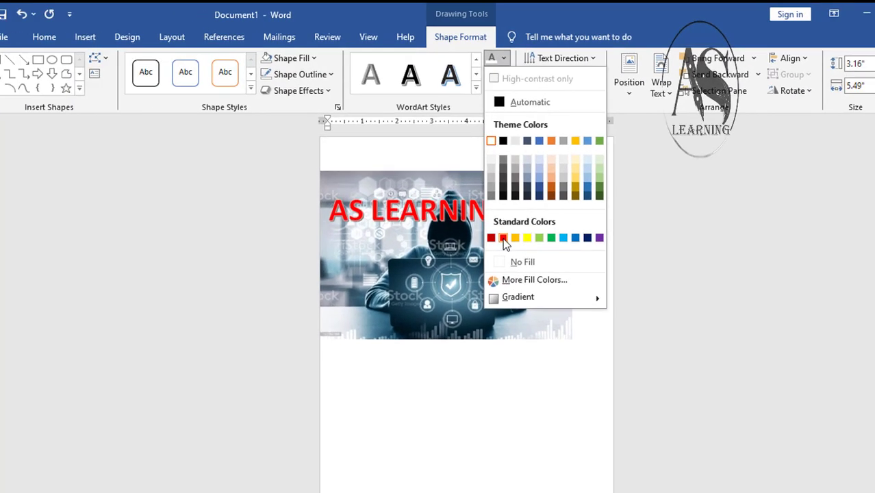
pyautogui.click(524, 237)
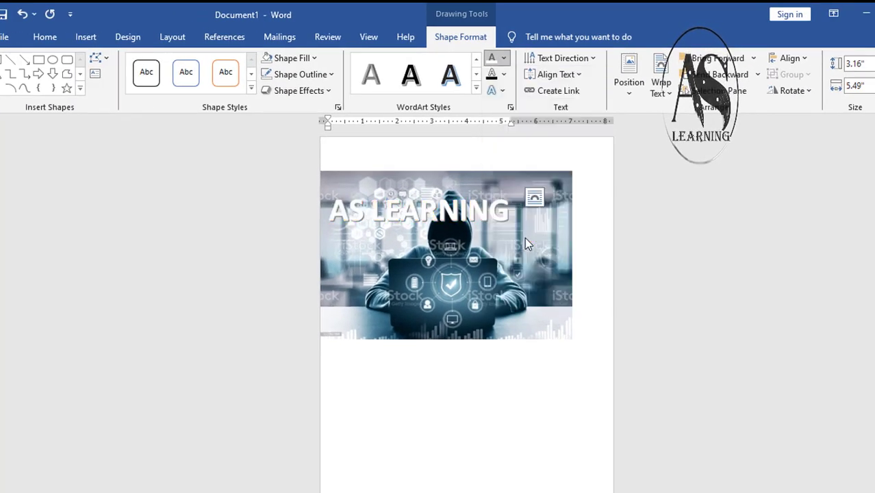
pyautogui.click(470, 218)
pyautogui.click(587, 271)
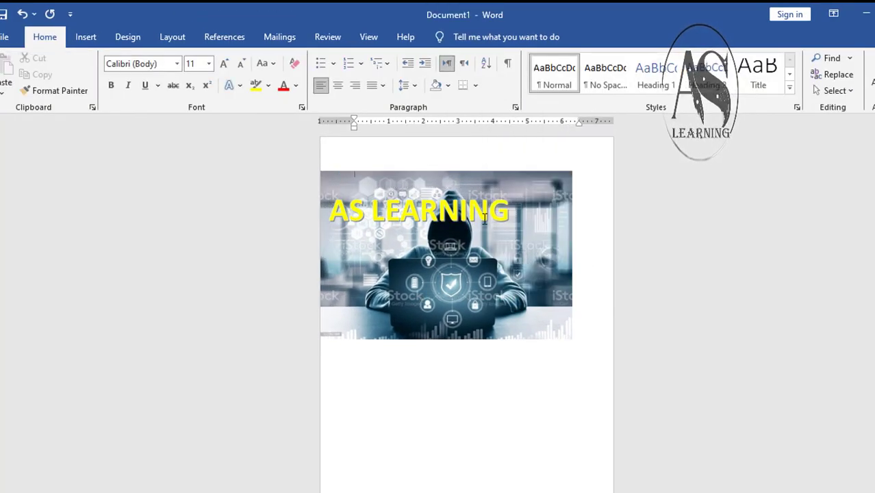
# Move the "AS LEARNING" text box down so the text lies across the laptop in the picture.
pyautogui.click(474, 200)
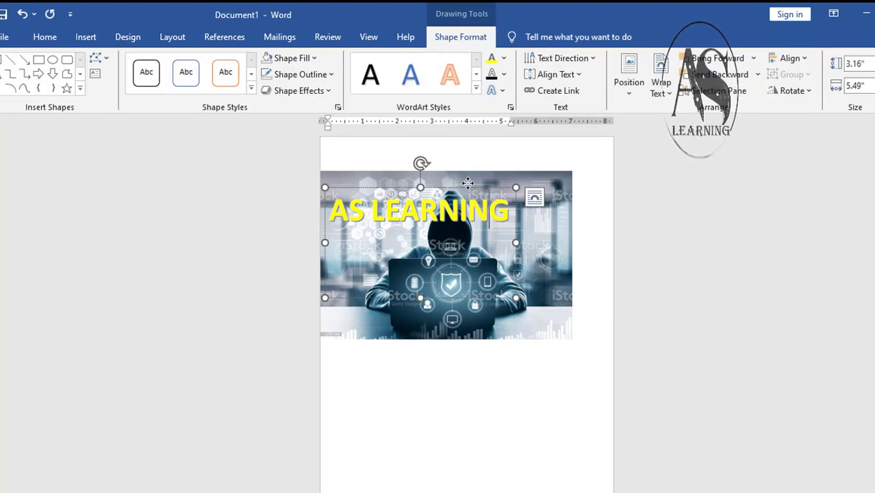
pyautogui.moveTo(467, 183); pyautogui.dragTo(488, 269)
pyautogui.click(562, 346)
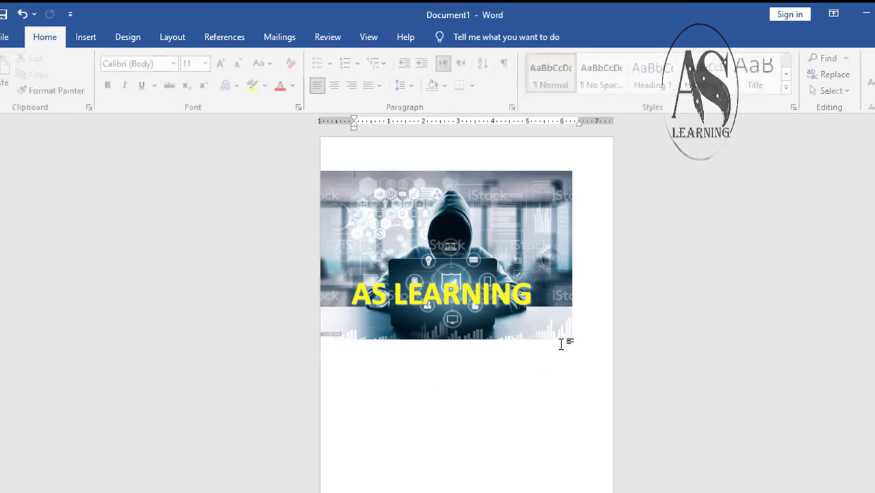
# Move the picture slightly down the page behind the text and open its text-wrapping options.
pyautogui.moveTo(561, 324)
pyautogui.mouseDown()
pyautogui.moveTo(565, 399)
pyautogui.moveTo(558, 346)
pyautogui.mouseUp()
pyautogui.click(554, 349)
pyautogui.click(562, 348)
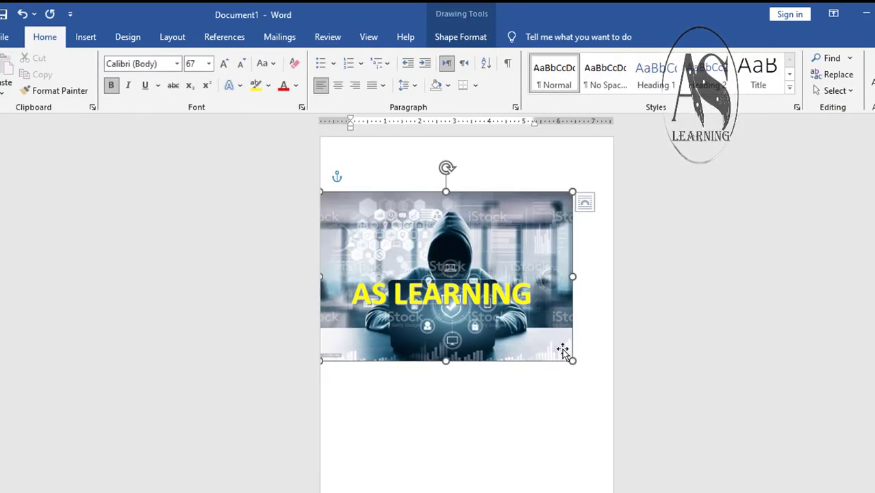
pyautogui.rightClick(569, 321)
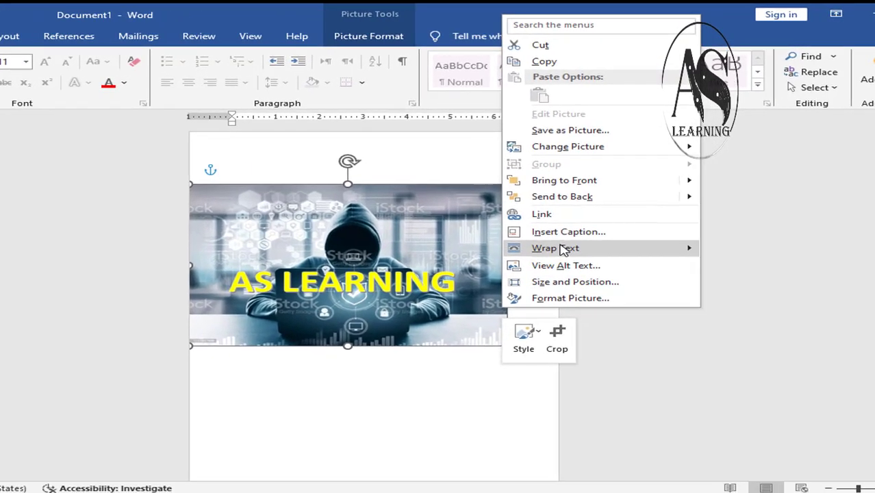
pyautogui.moveTo(612, 259)
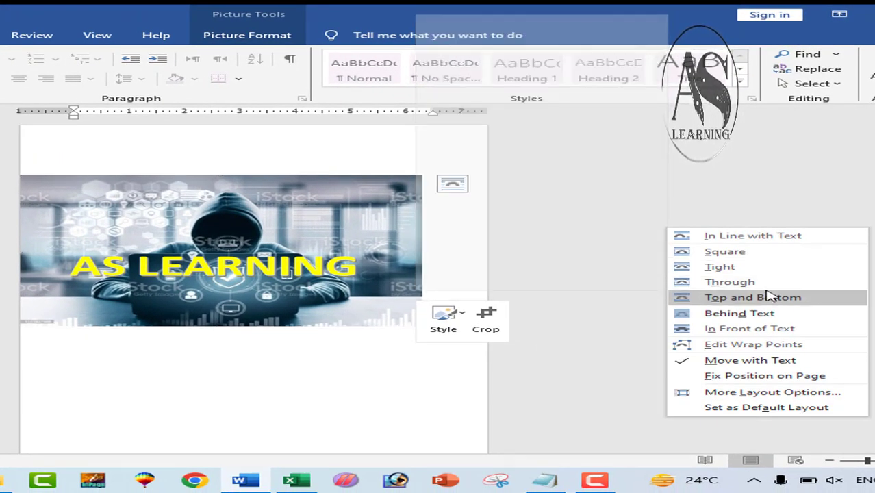
pyautogui.click(719, 266)
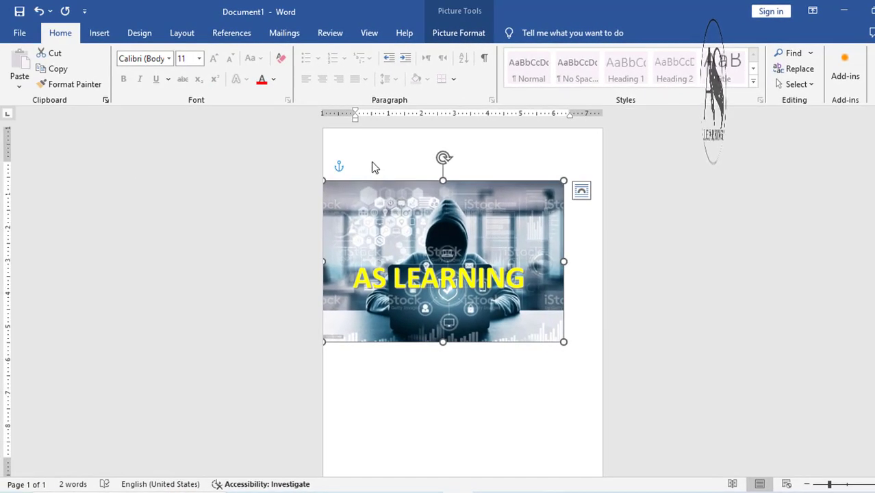
# Move the picture further down the page so "AS LEARNING" crosses its upper half, and deselect it.
pyautogui.rightClick(378, 187)
pyautogui.press('Escape')
pyautogui.moveTo(394, 195); pyautogui.dragTo(385, 239)
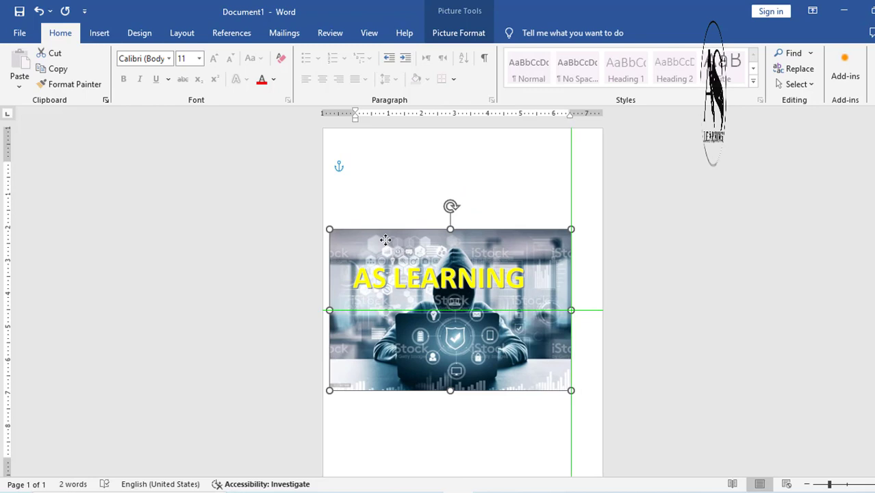
pyautogui.click(377, 163)
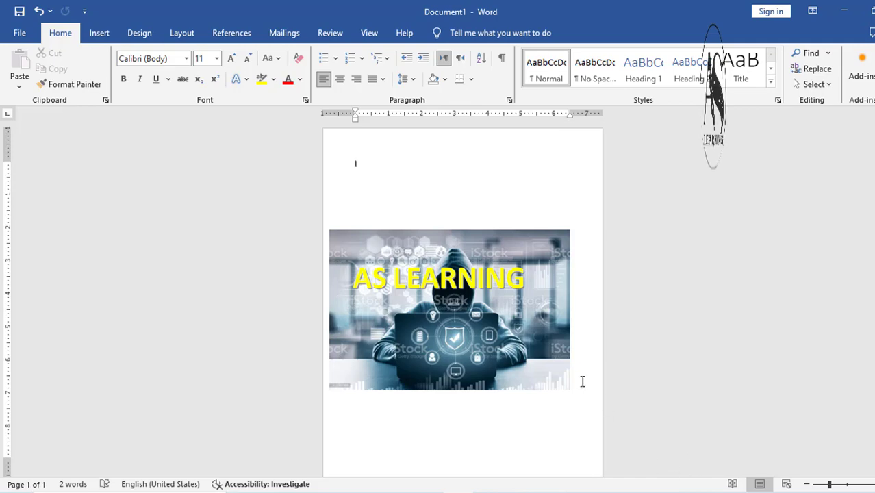
# Delete the "AS LEARNING" text box from the picture.
pyautogui.click(99, 33)
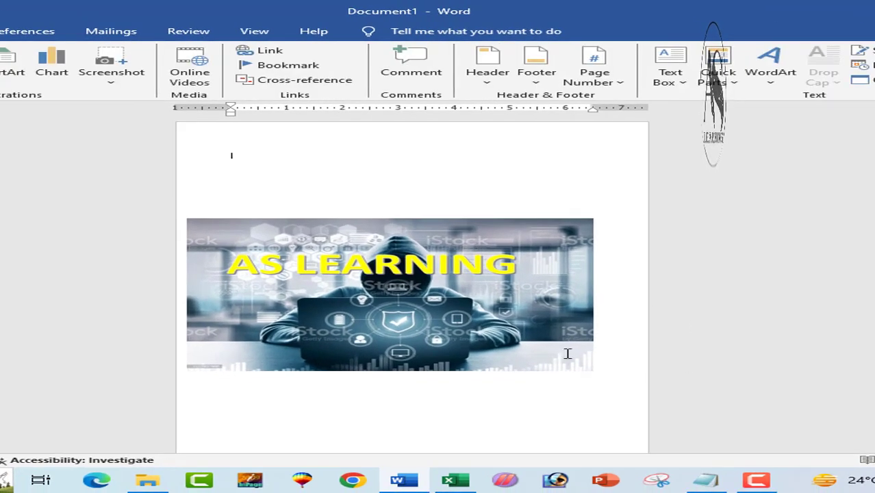
pyautogui.click(251, 268)
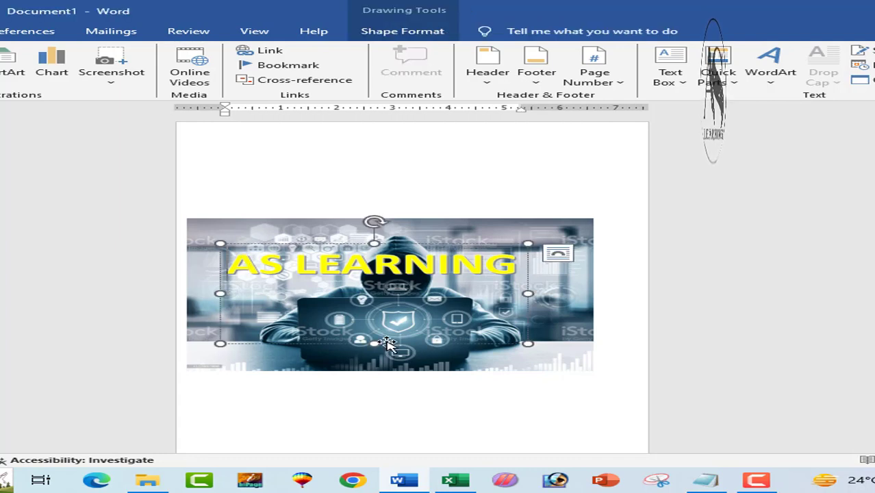
pyautogui.press('Delete')
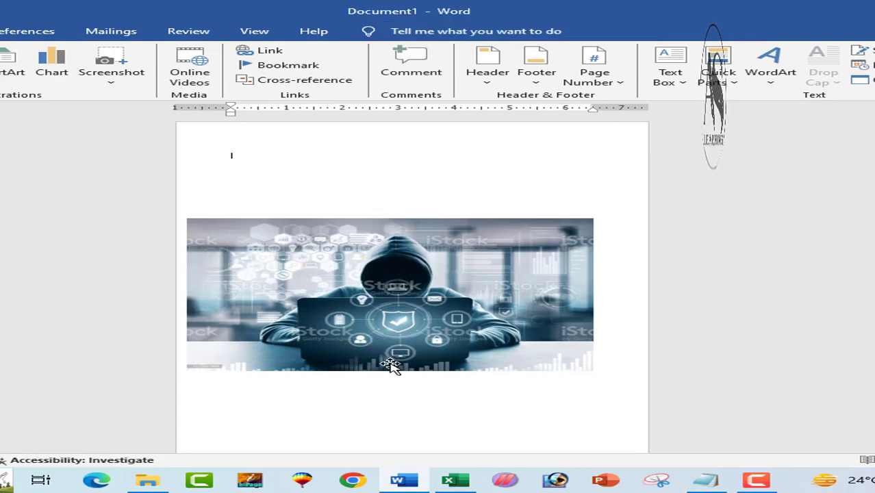
# Select the picture and preview the available picture styles on it without applying one.
pyautogui.click(390, 364)
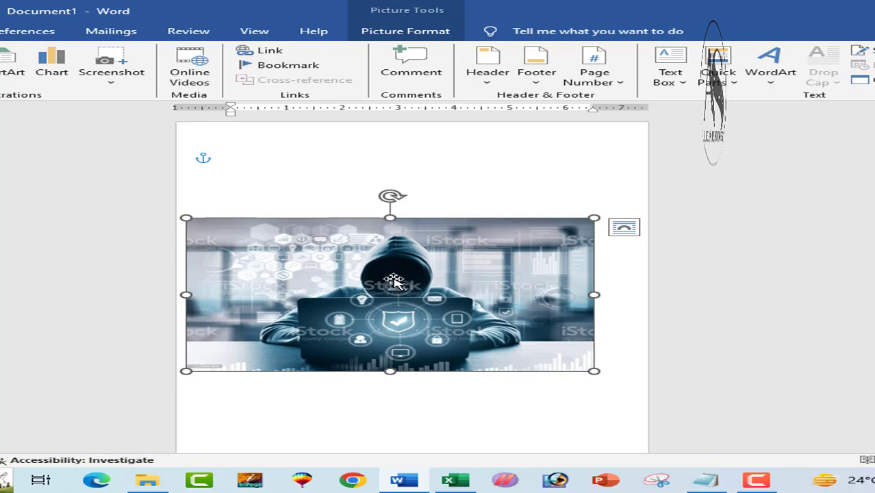
pyautogui.click(398, 36)
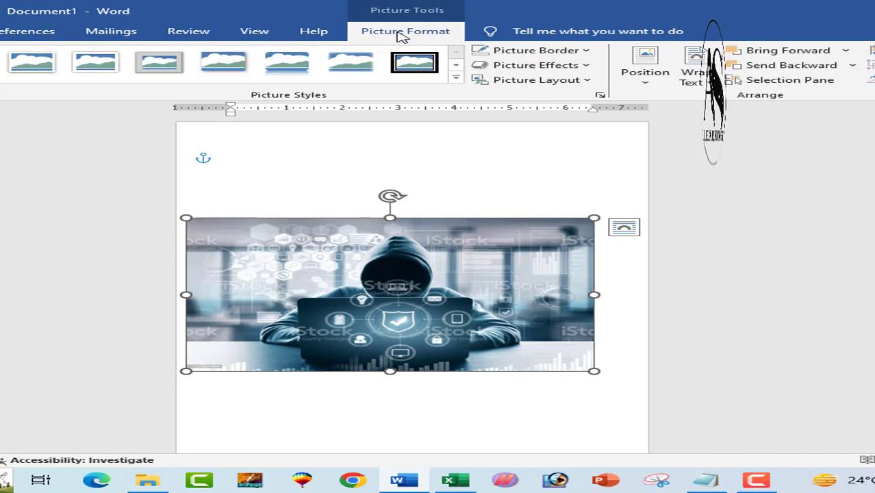
pyautogui.click(456, 80)
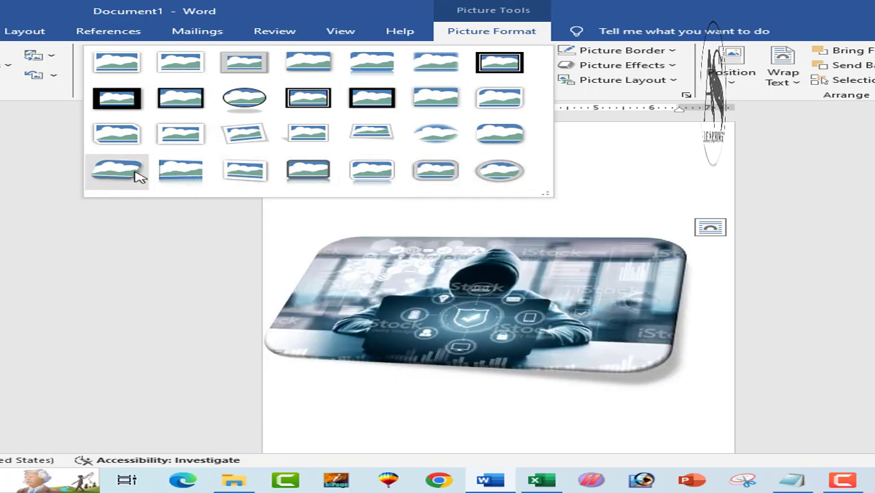
pyautogui.click(640, 159)
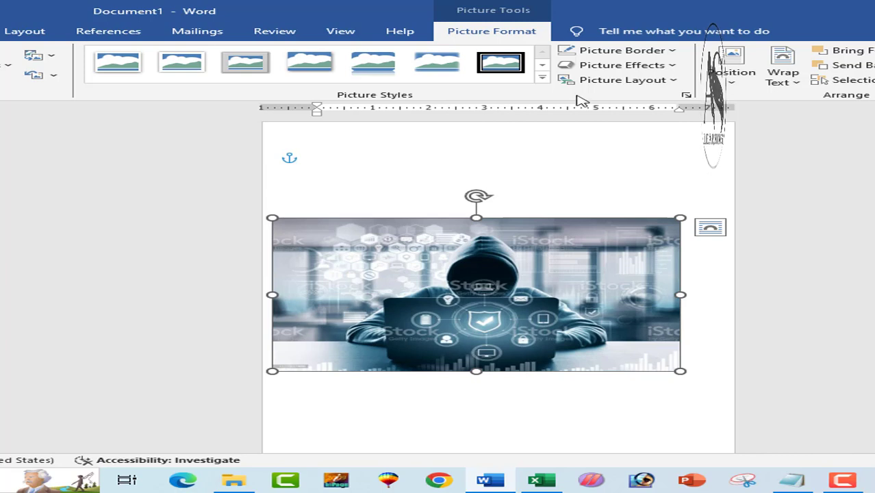
# Add a black picture border with a weight of 4½ pt to the selected picture.
pyautogui.click(680, 50)
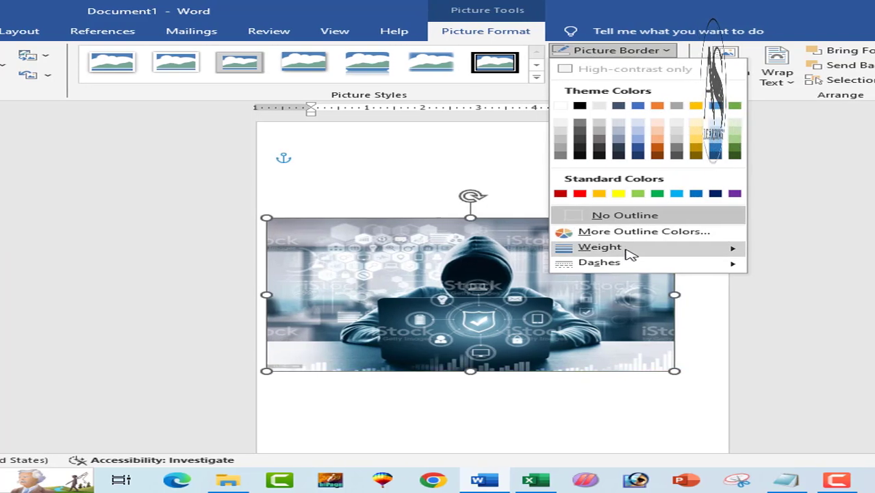
pyautogui.moveTo(696, 250)
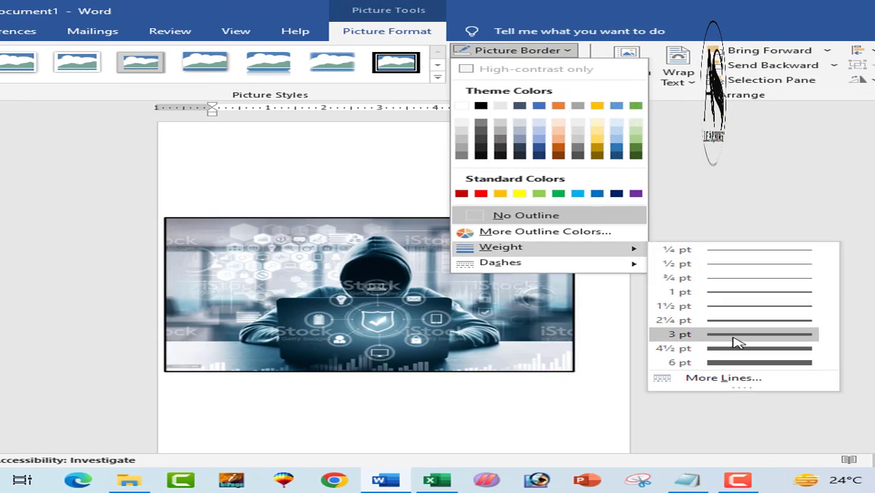
pyautogui.click(738, 349)
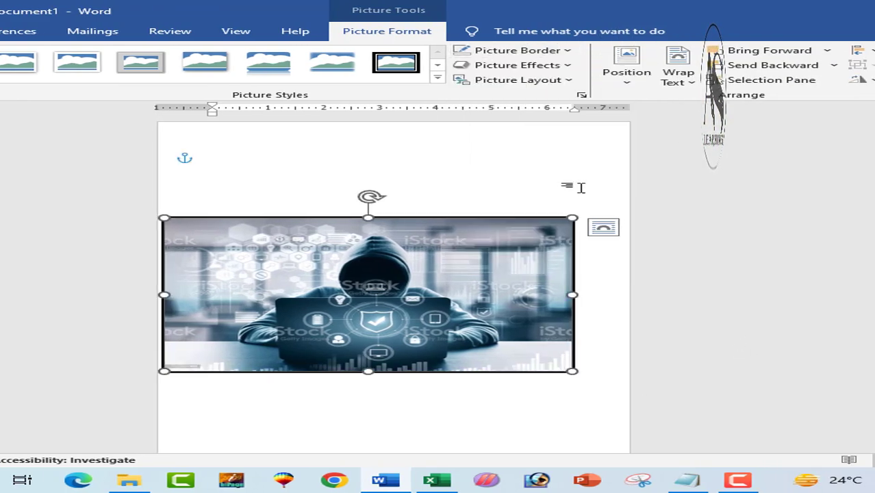
pyautogui.click(568, 51)
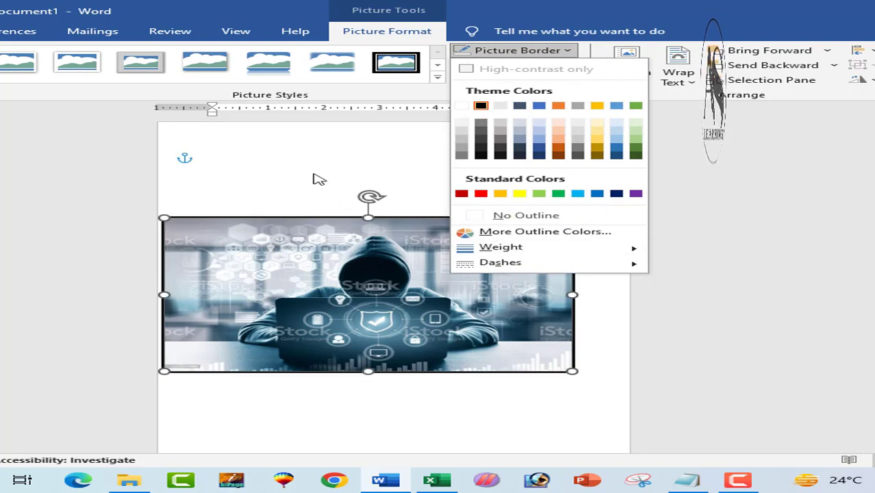
pyautogui.click(394, 154)
# Preview the Preset picture effects on the bordered picture.
pyautogui.click(579, 65)
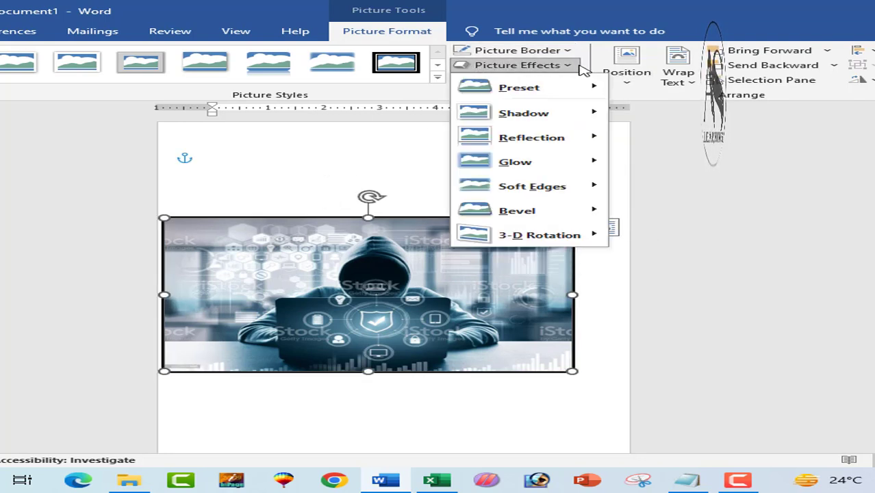
pyautogui.moveTo(557, 88)
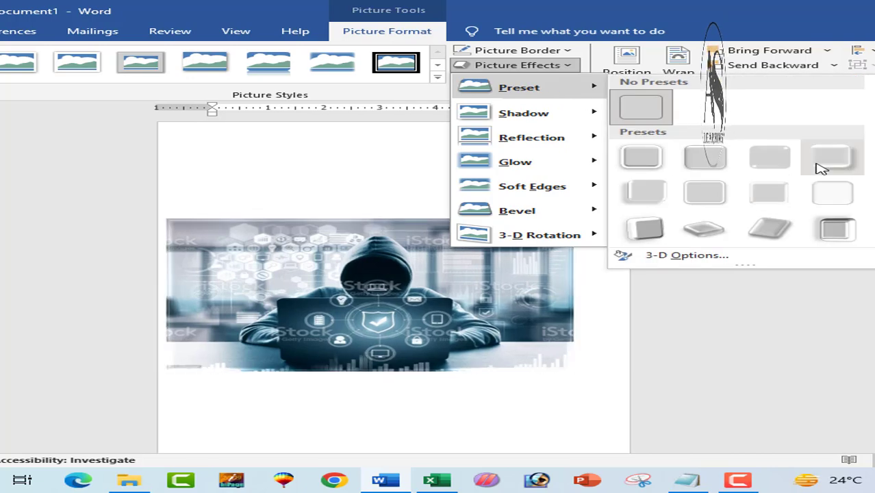
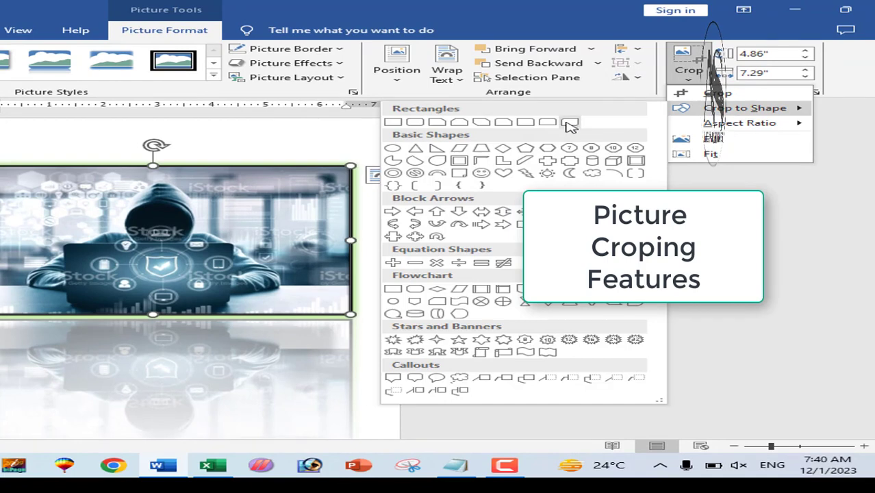
# Crop the picture to a round diagonal corner rectangle, and change the crop shape to a regular pentagon.
pyautogui.click(570, 124)
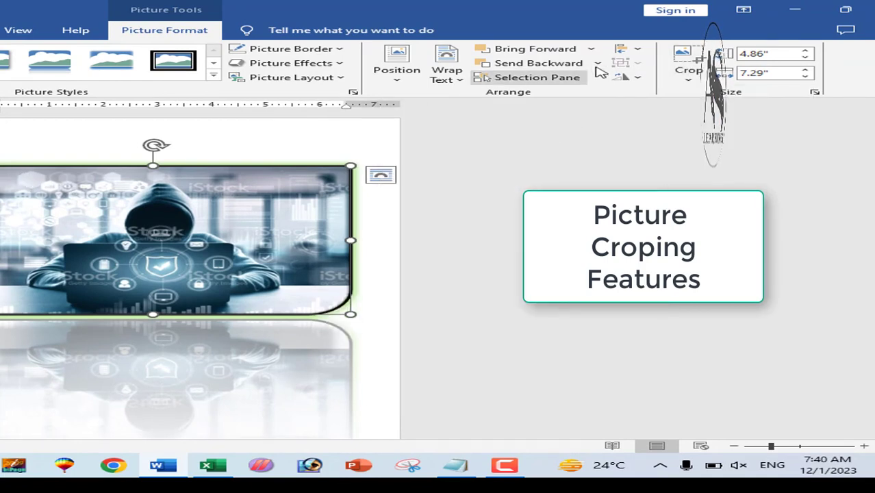
pyautogui.click(697, 78)
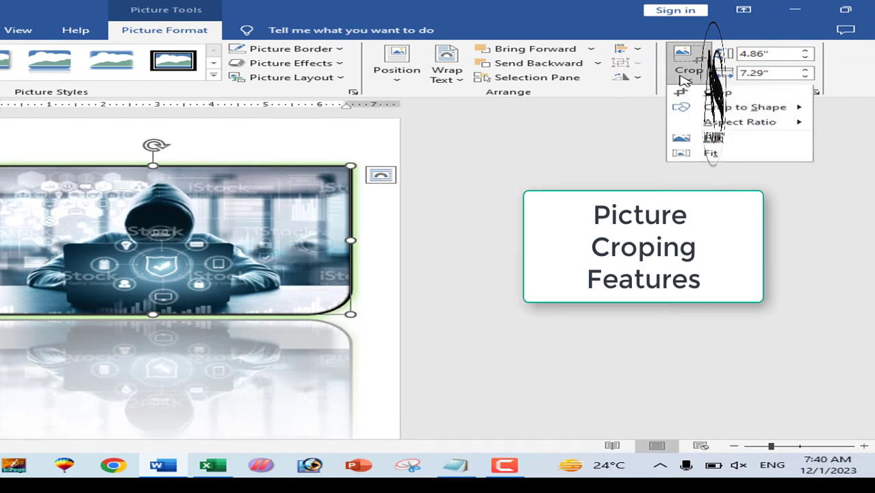
pyautogui.click(713, 107)
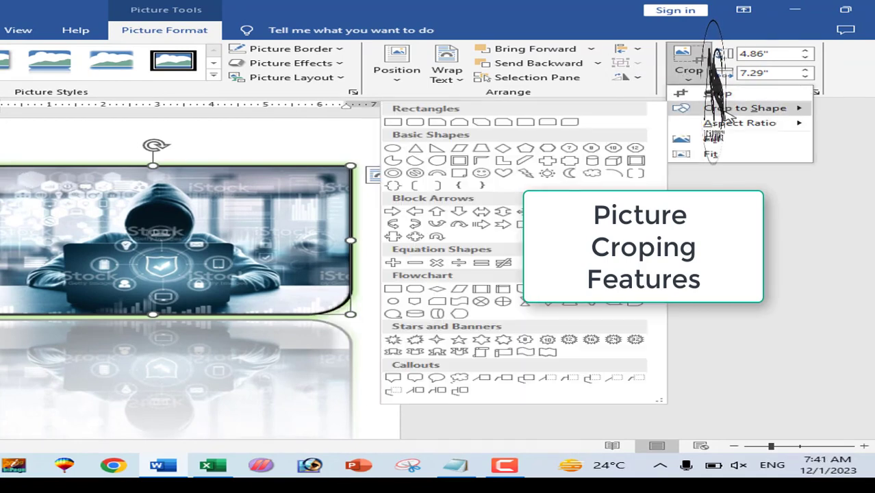
pyautogui.click(525, 149)
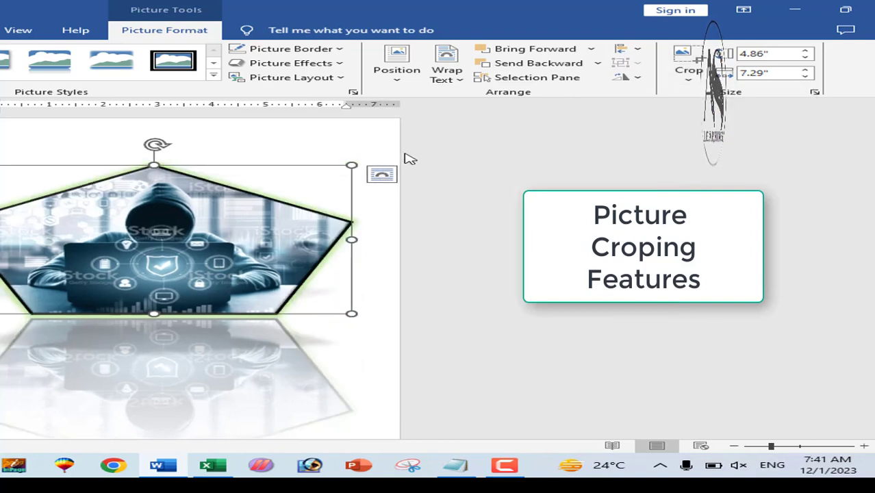
# Crop the picture to the Cube basic shape.
pyautogui.click(702, 79)
pyautogui.moveTo(715, 108)
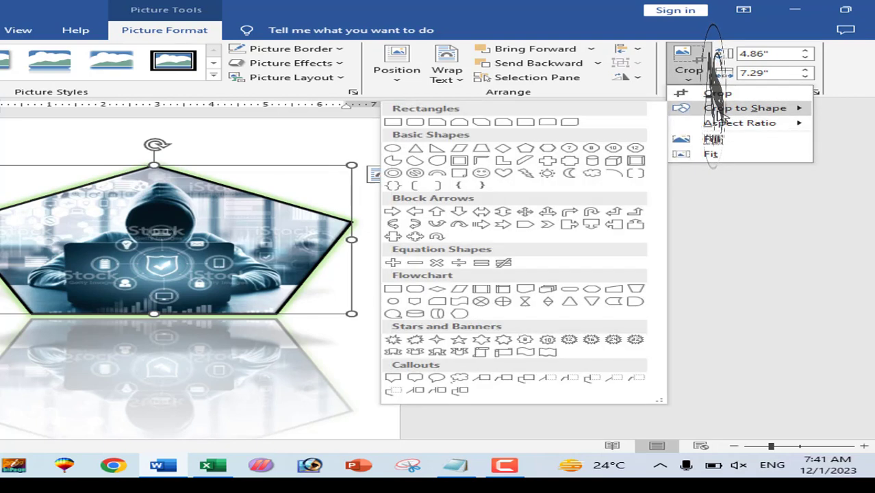
pyautogui.click(622, 163)
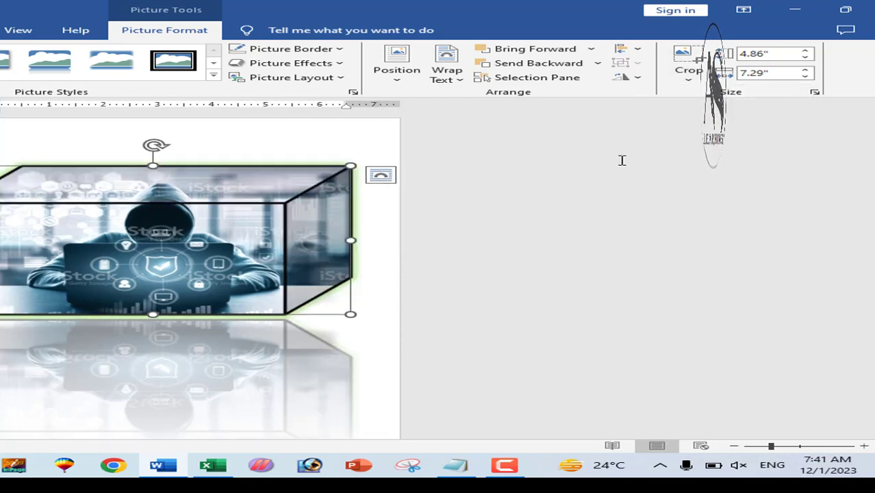
# Crop the picture to the Heart basic shape, and change the crop shape to Frame.
pyautogui.click(690, 83)
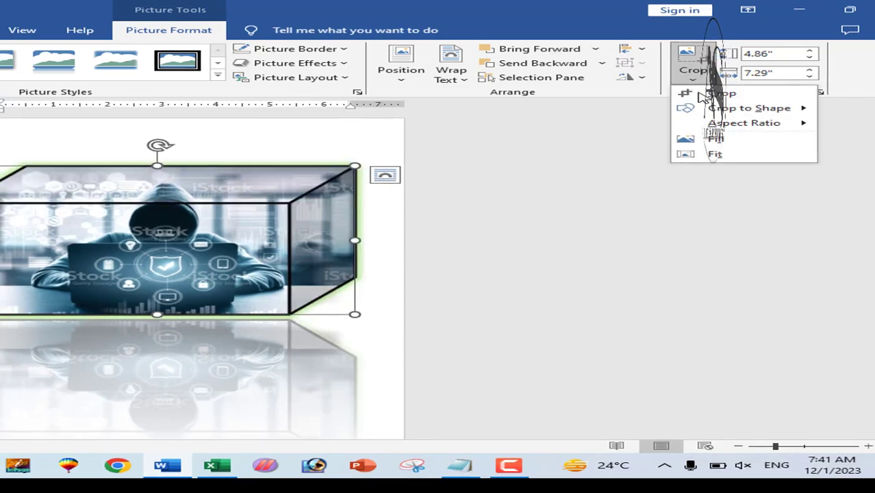
pyautogui.moveTo(715, 109)
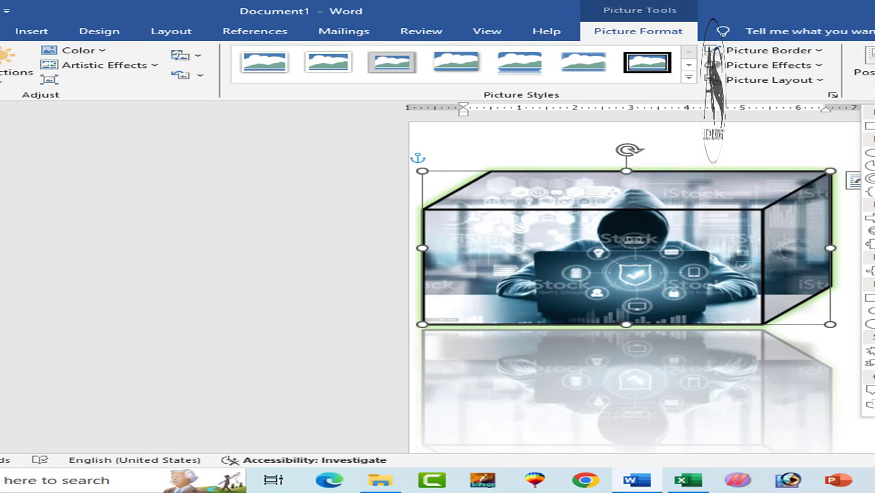
pyautogui.click(874, 178)
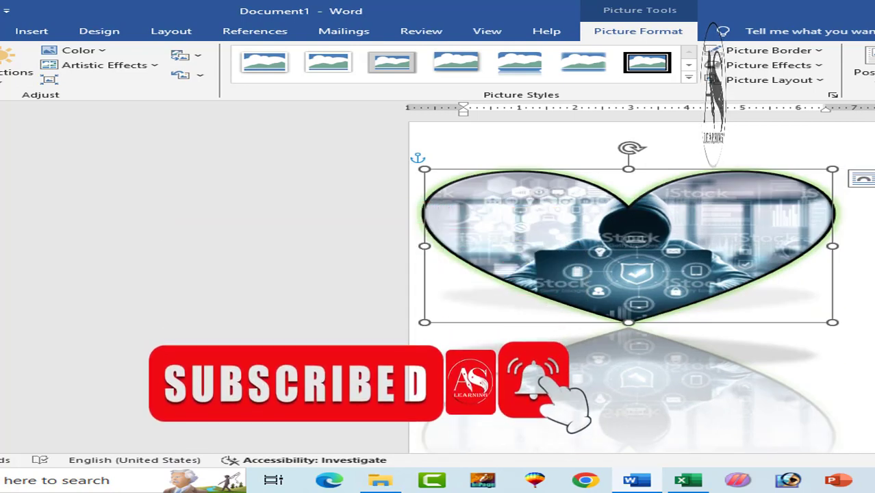
pyautogui.moveTo(874, 113)
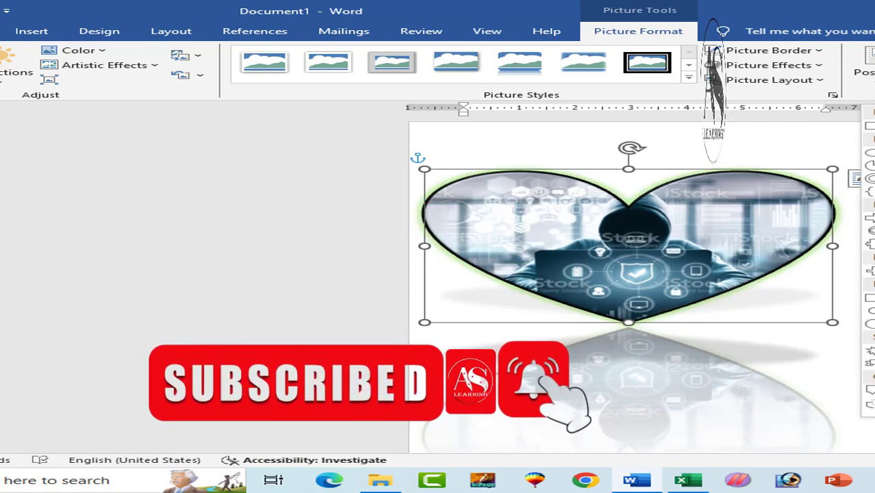
pyautogui.click(873, 166)
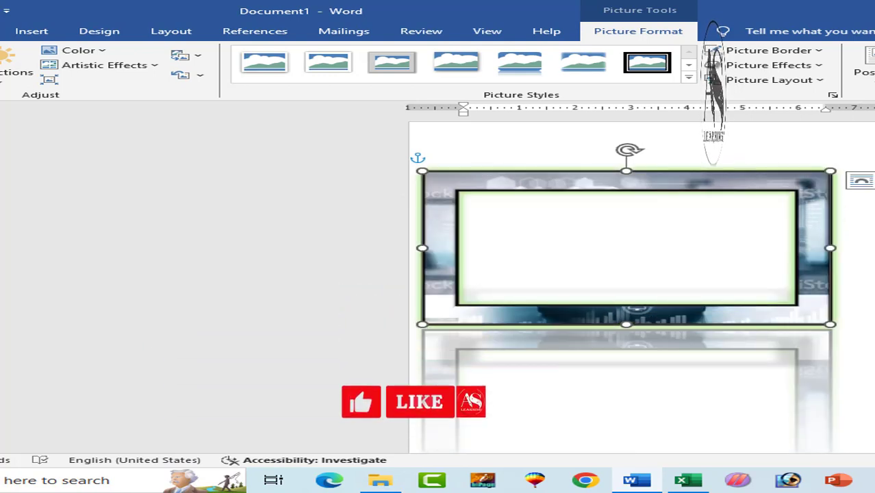
# Crop the picture to the Plaque basic shape with concave rounded corners.
pyautogui.moveTo(874, 113)
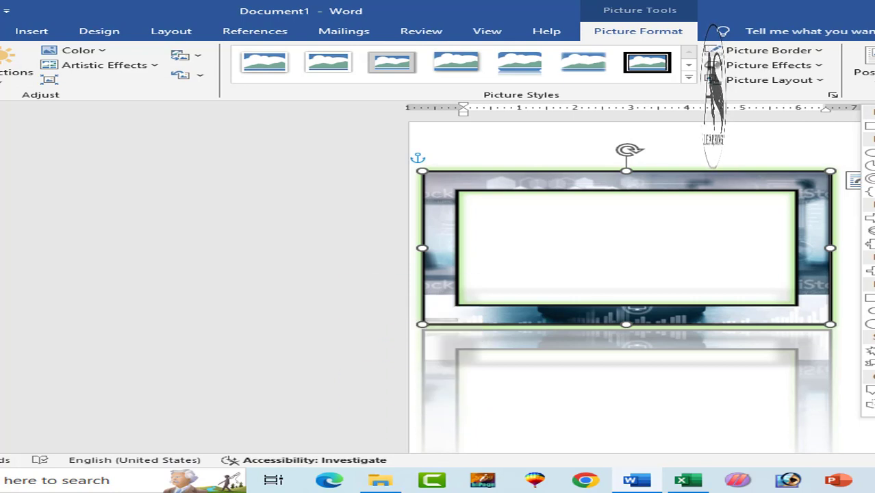
pyautogui.click(873, 165)
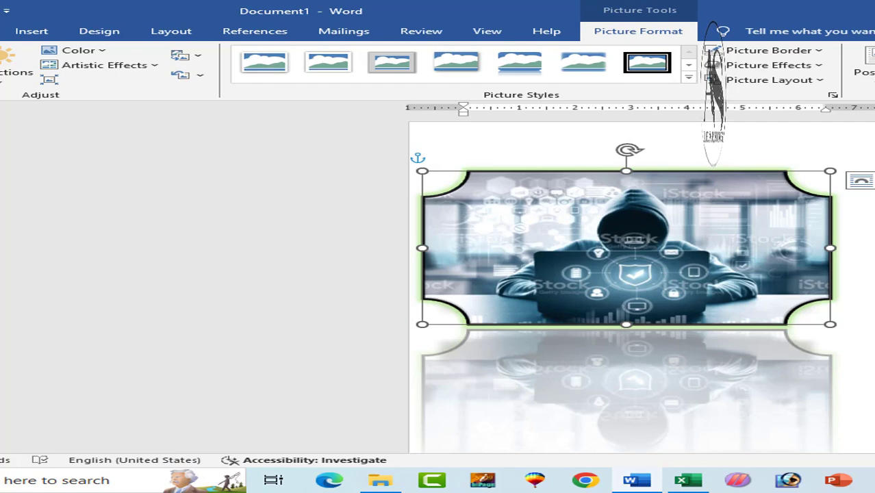
# Preview the color, artistic effect and correction presets on the plaque-shaped picture without applying any.
pyautogui.click(113, 51)
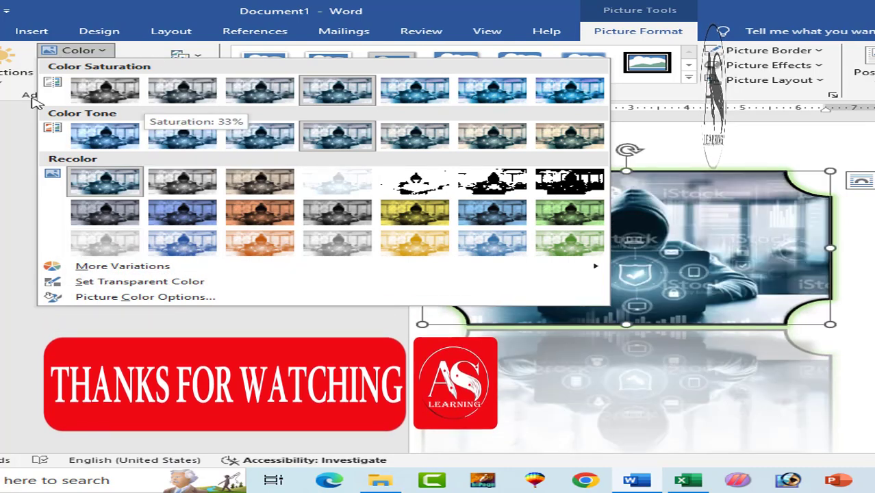
pyautogui.click(1, 125)
pyautogui.click(145, 66)
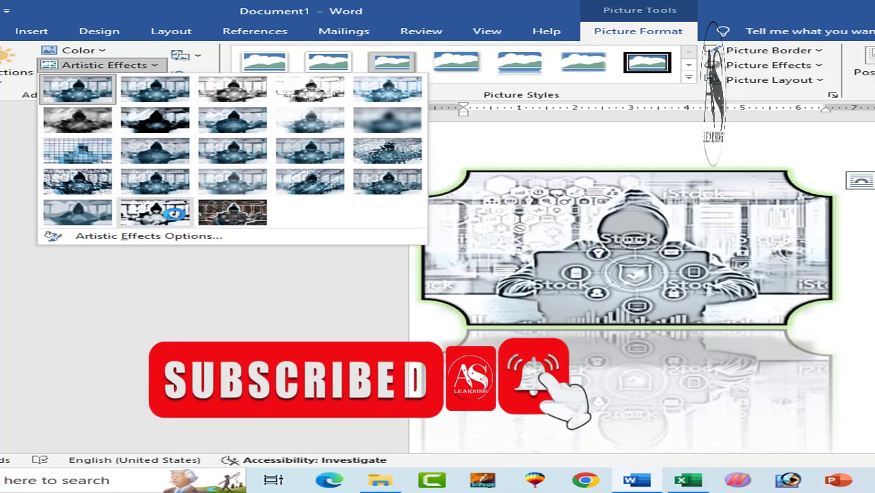
pyautogui.click(22, 86)
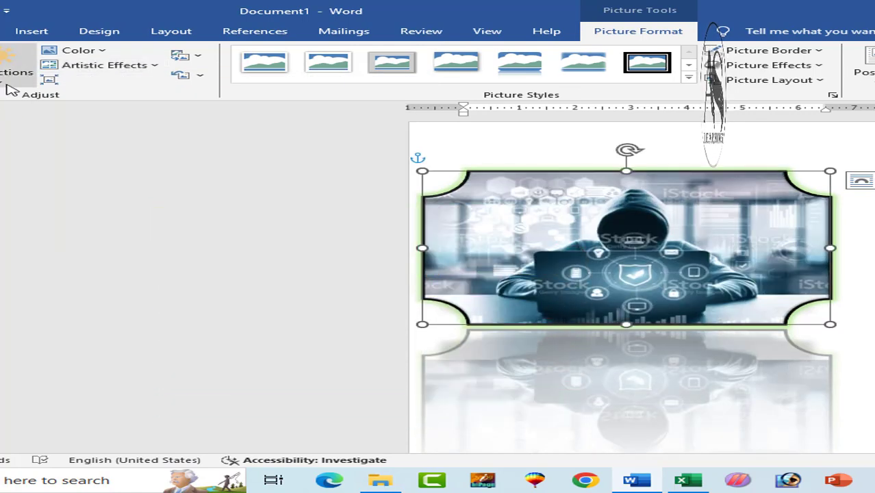
pyautogui.click(6, 84)
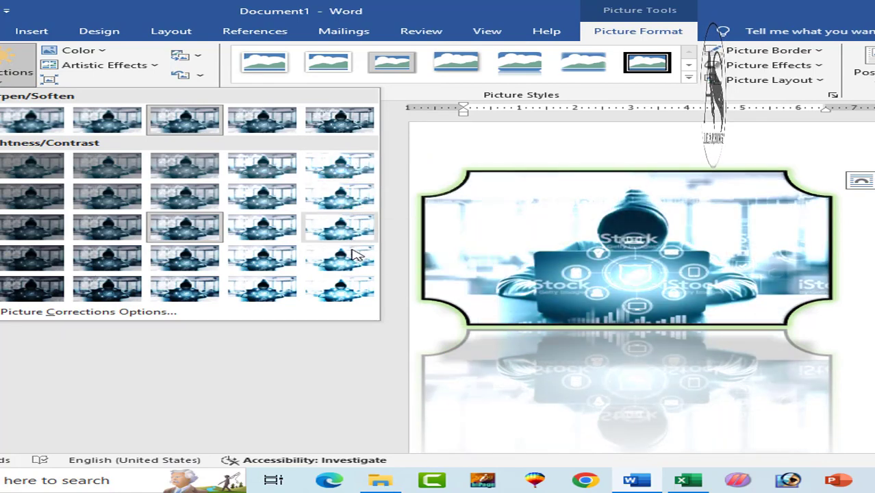
pyautogui.click(187, 388)
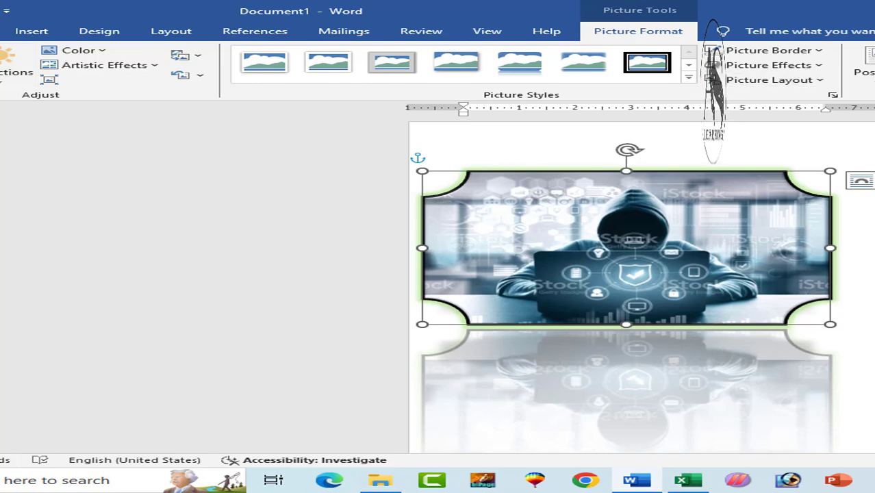
# Delete the plaque-shaped picture from the page.
pyautogui.click(464, 156)
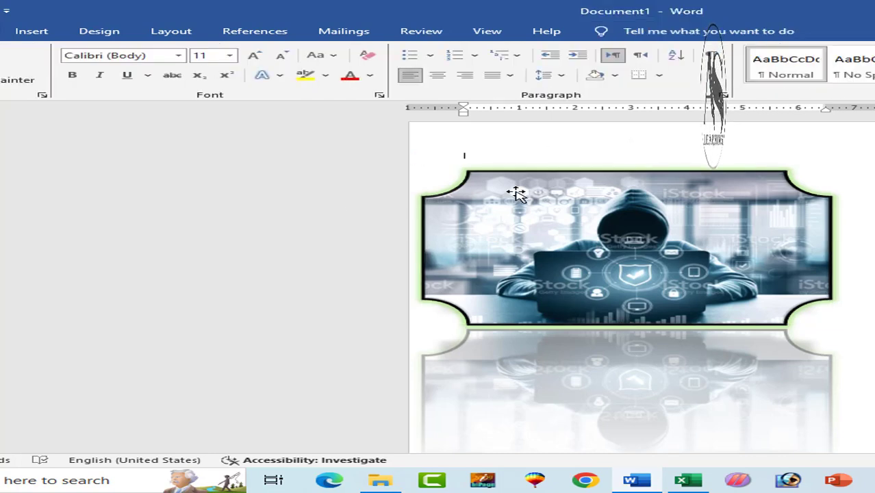
pyautogui.doubleClick(591, 175)
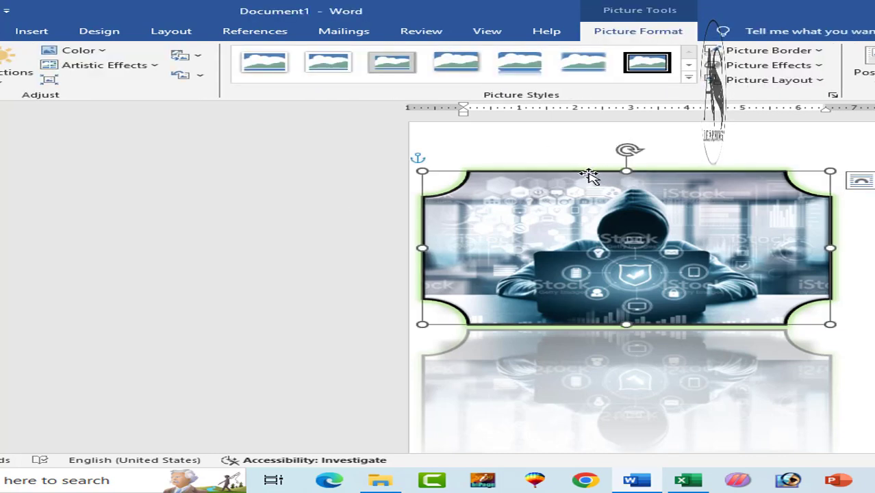
pyautogui.press('Delete')
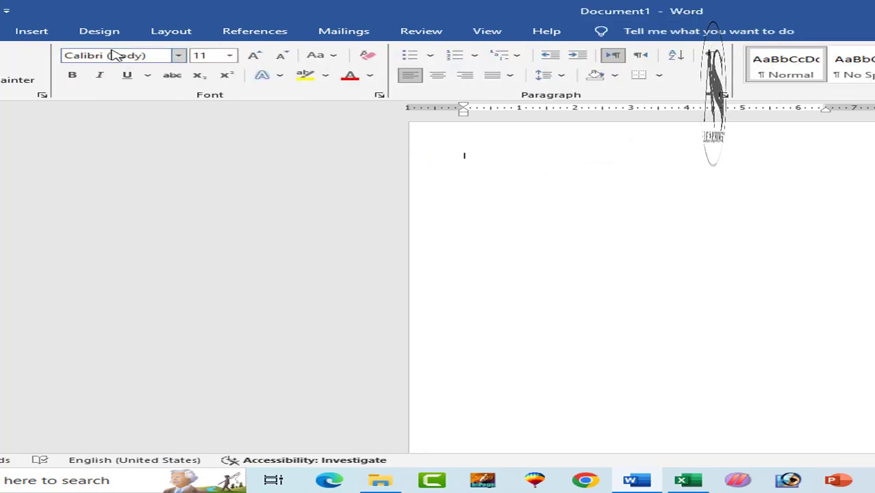
# Draw a wide, shallow rectangle shape spanning nearly the full page width along the upper edge of the page.
pyautogui.click(42, 34)
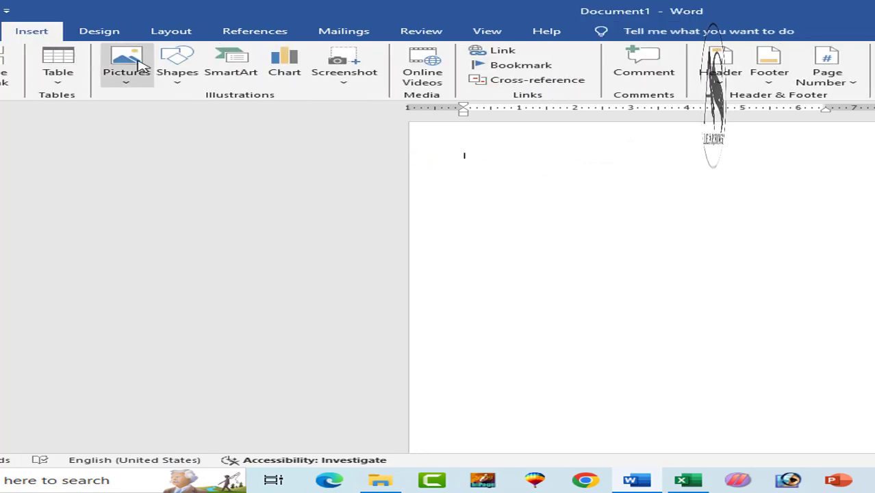
pyautogui.click(183, 78)
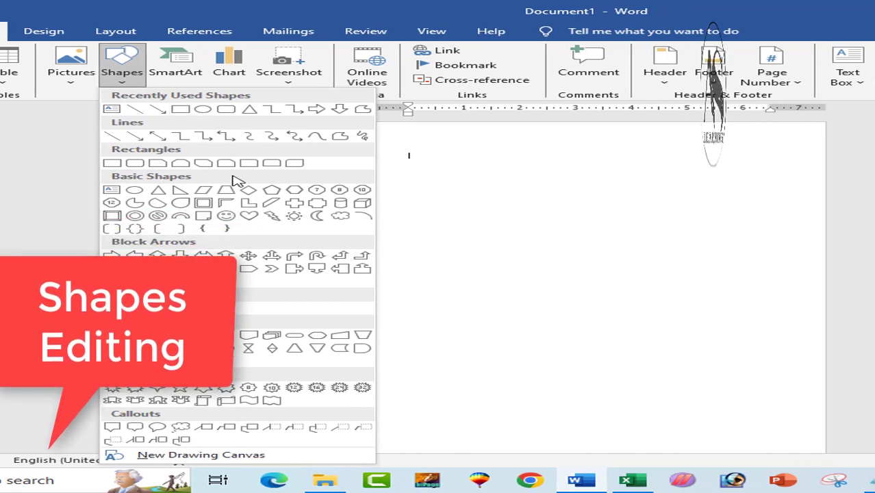
pyautogui.click(180, 109)
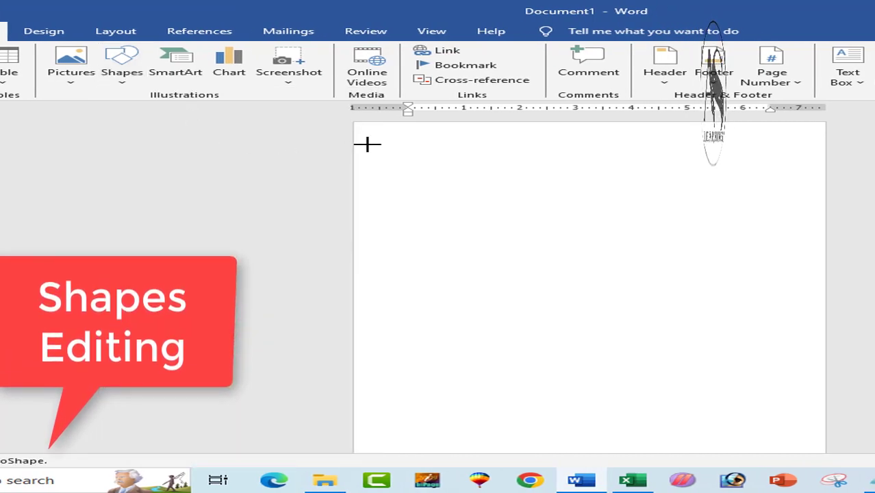
pyautogui.moveTo(368, 144); pyautogui.dragTo(566, 232)
pyautogui.moveTo(655, 282)
pyautogui.mouseDown()
pyautogui.moveTo(801, 303)
pyautogui.moveTo(795, 280)
pyautogui.moveTo(816, 223)
pyautogui.moveTo(812, 206)
pyautogui.mouseUp()
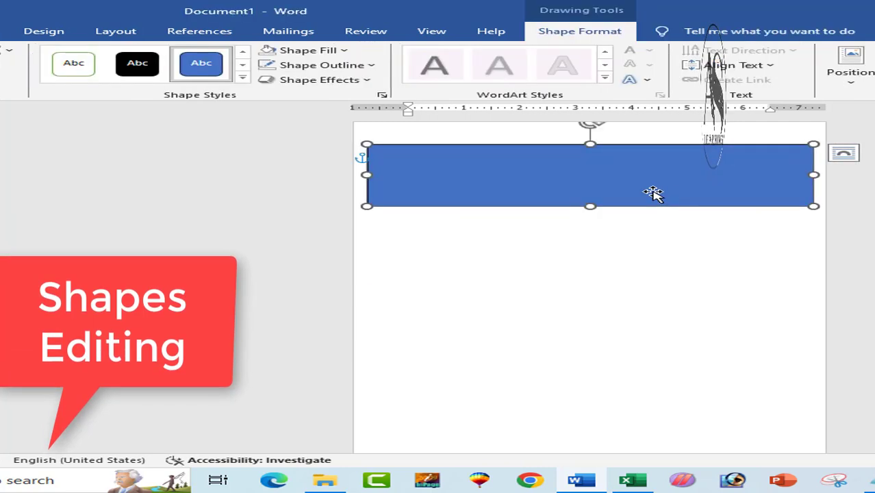
# Fill the rectangle with standard yellow and give it a standard red outline with a weight of 6 pt.
pyautogui.click(345, 51)
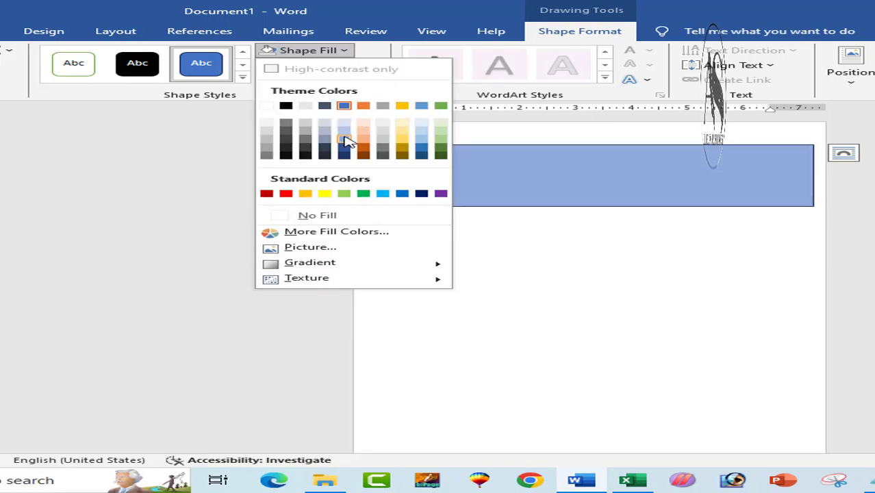
pyautogui.click(324, 194)
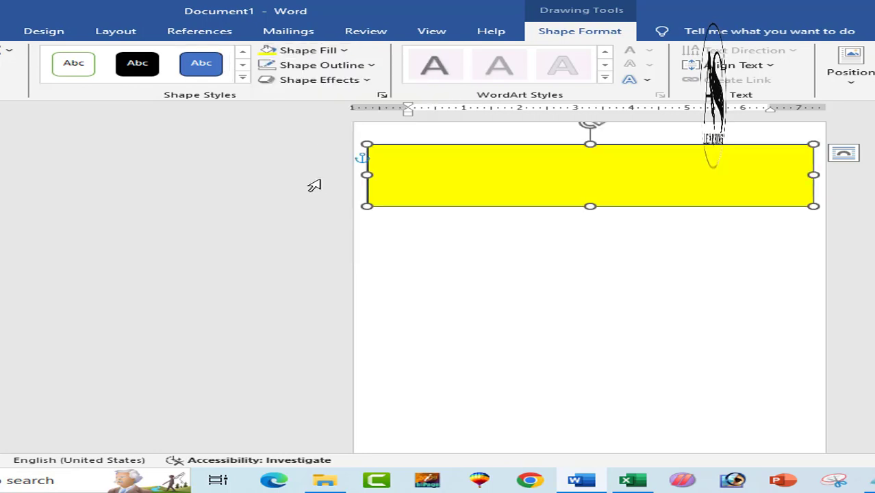
pyautogui.click(370, 66)
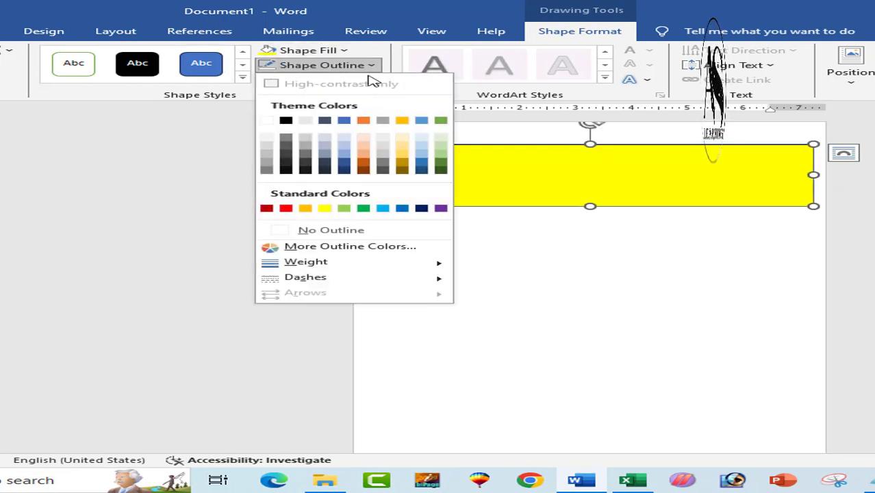
pyautogui.click(290, 209)
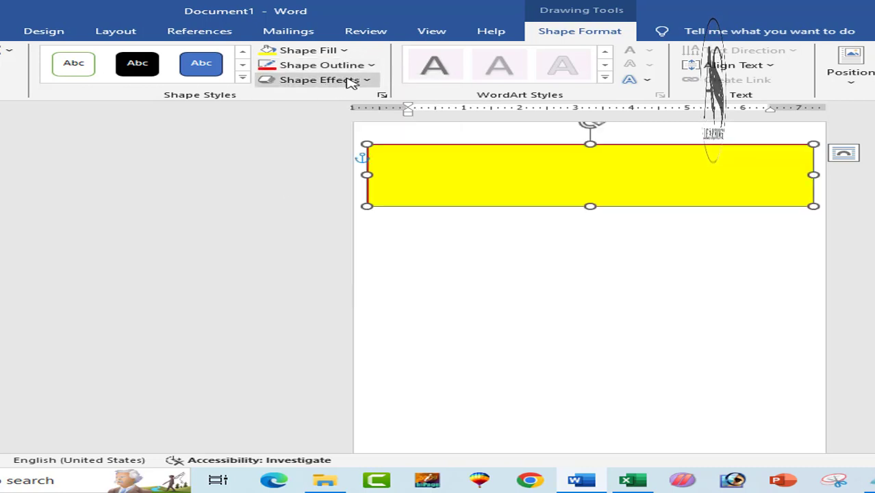
pyautogui.click(370, 65)
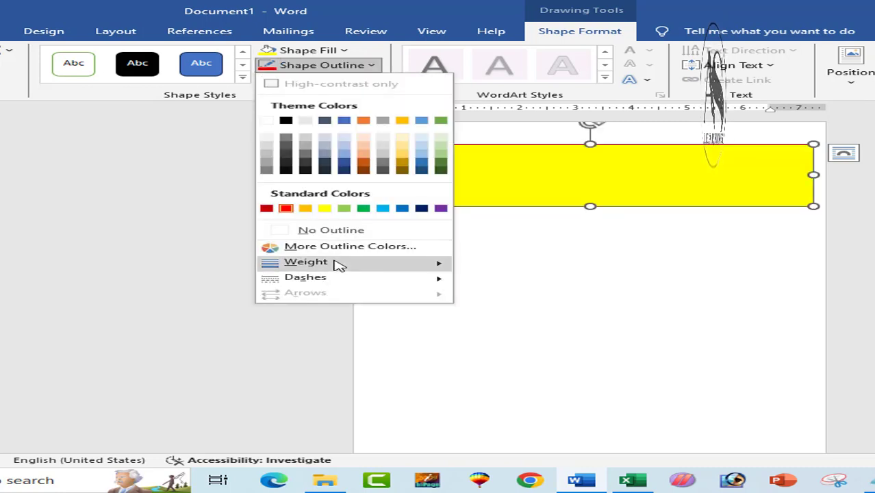
pyautogui.moveTo(336, 262)
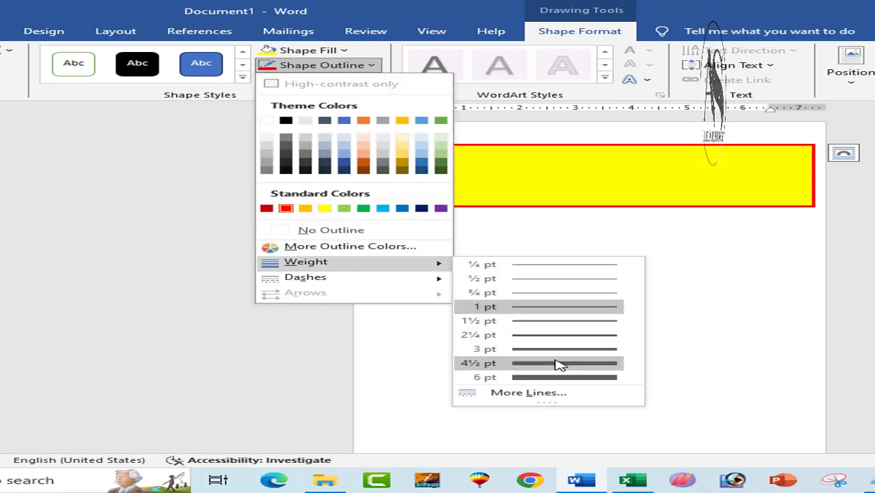
pyautogui.click(558, 379)
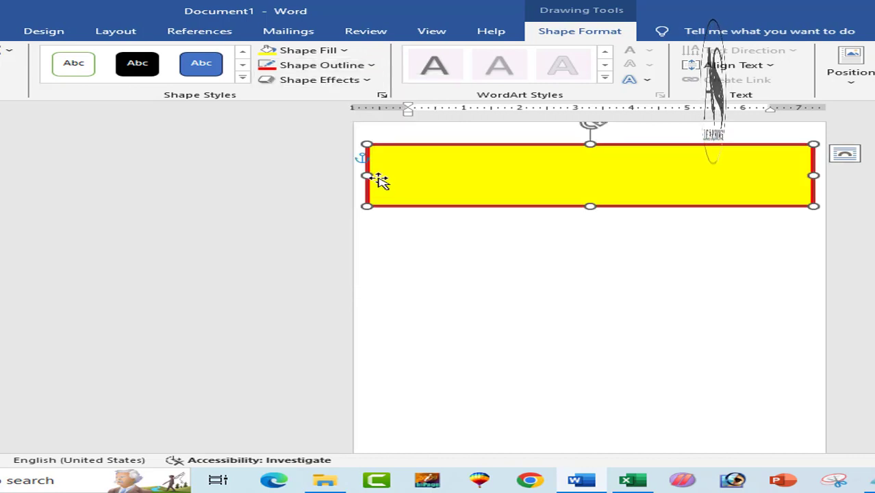
# Apply the perspective shadow that falls below the shape to the yellow rectangle.
pyautogui.click(373, 80)
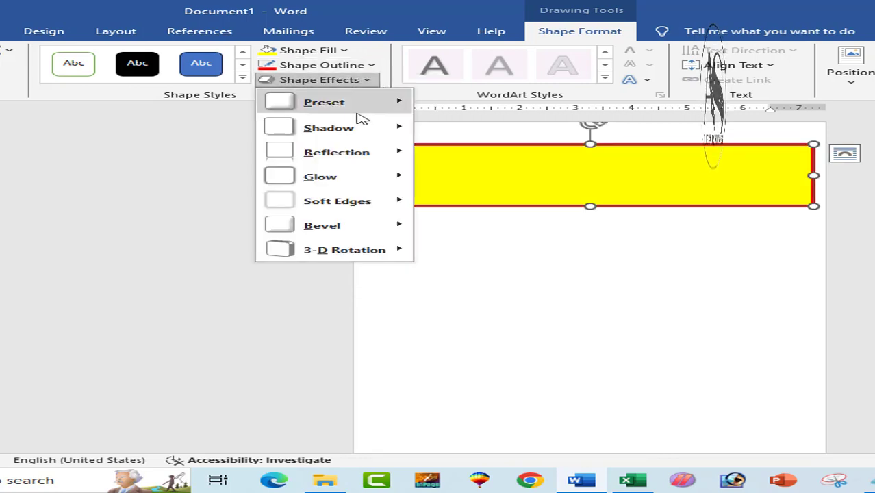
pyautogui.moveTo(352, 130)
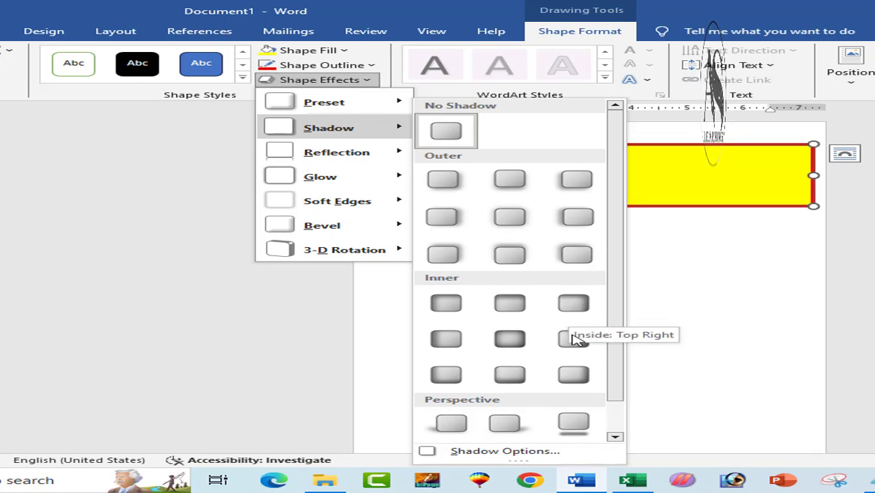
pyautogui.click(560, 423)
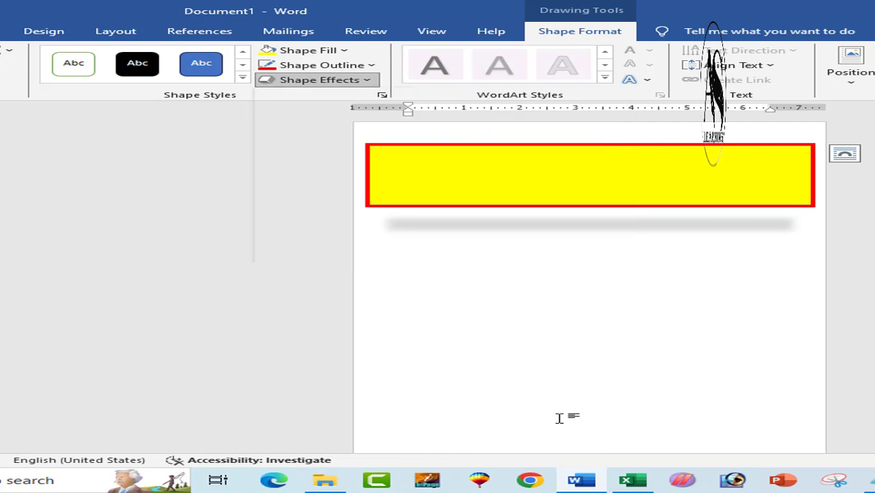
# Add an orange glow to the yellow rectangle, using the second-smallest glow variation, and deselect the shape.
pyautogui.click(361, 80)
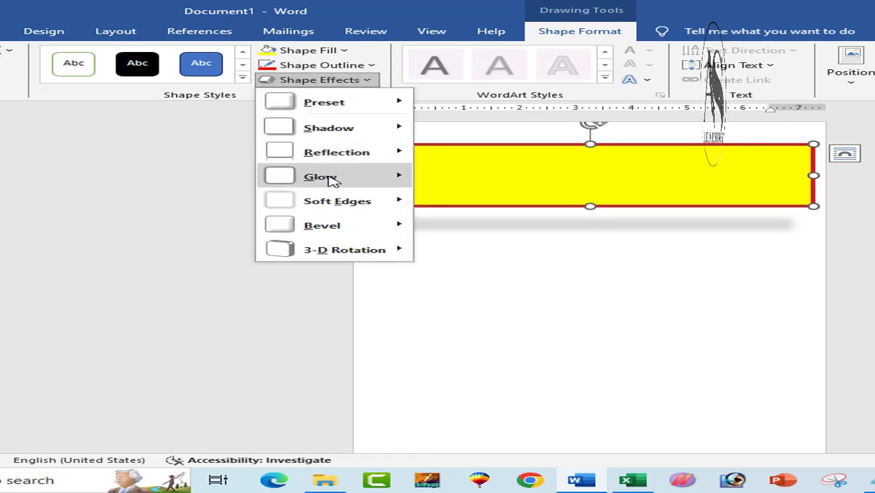
pyautogui.moveTo(331, 180)
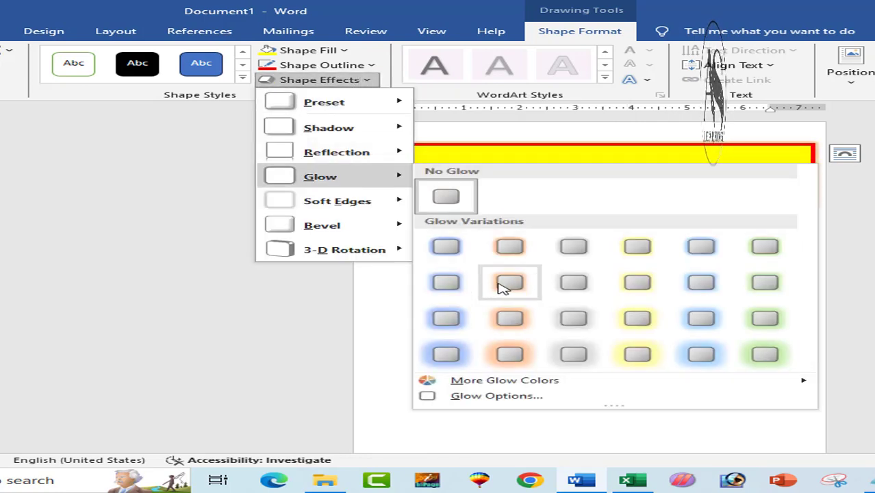
pyautogui.click(504, 286)
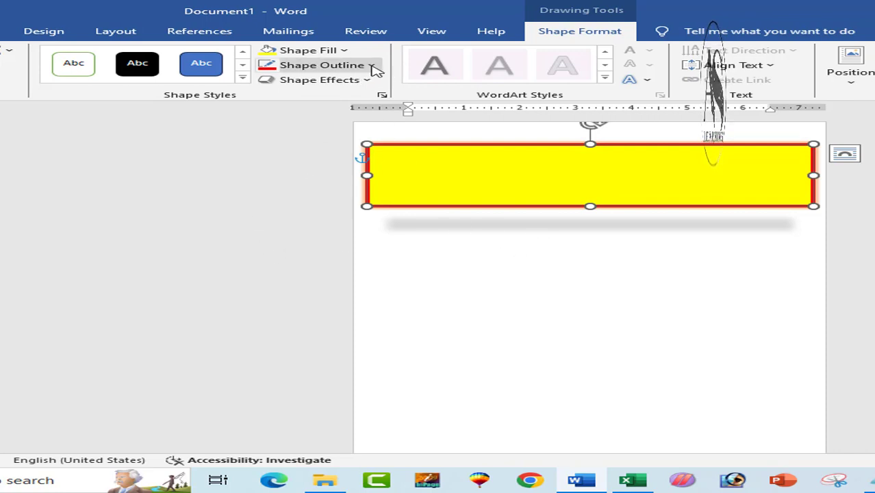
pyautogui.click(592, 284)
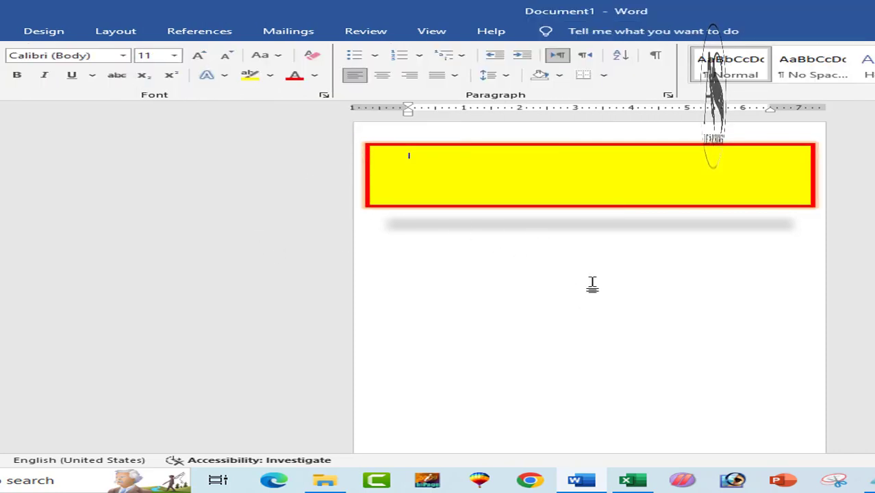
# Draw a large plaque shape with concave corners overlapping the lower edge of the yellow rectangle and centre it slightly lower.
pyautogui.click(545, 203)
pyautogui.click(555, 34)
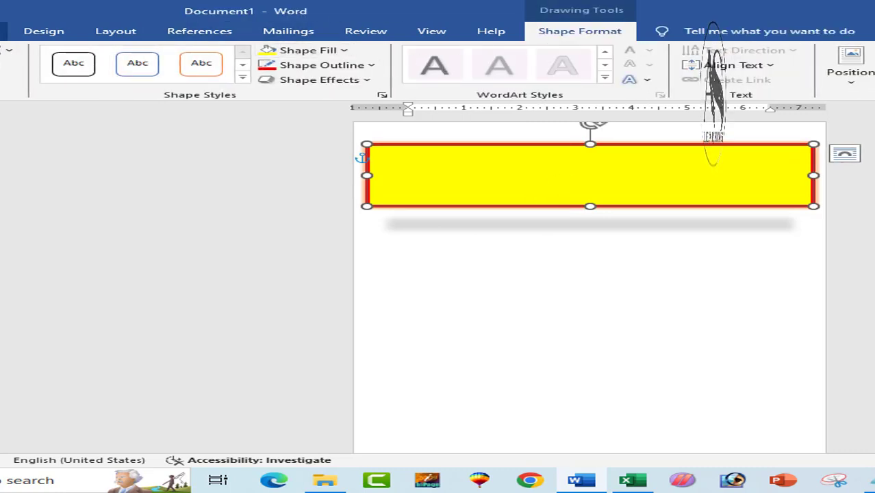
pyautogui.click(4, 31)
pyautogui.click(140, 81)
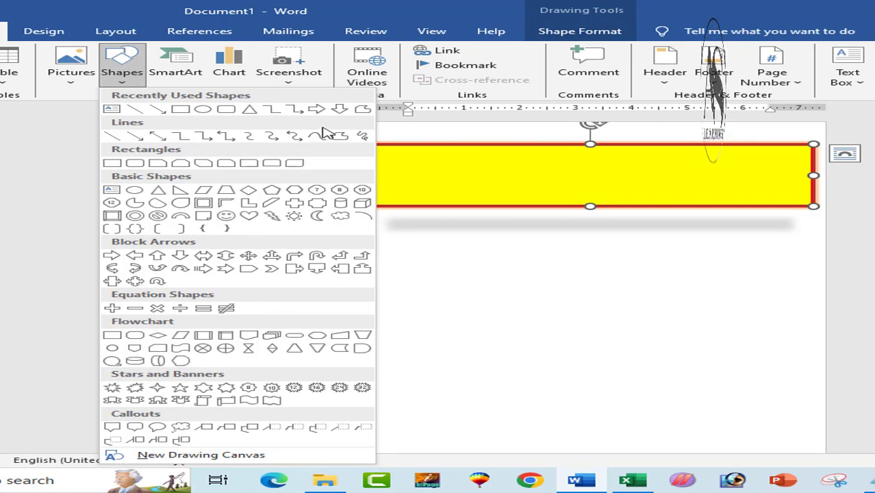
pyautogui.click(318, 203)
pyautogui.moveTo(441, 156); pyautogui.dragTo(749, 266)
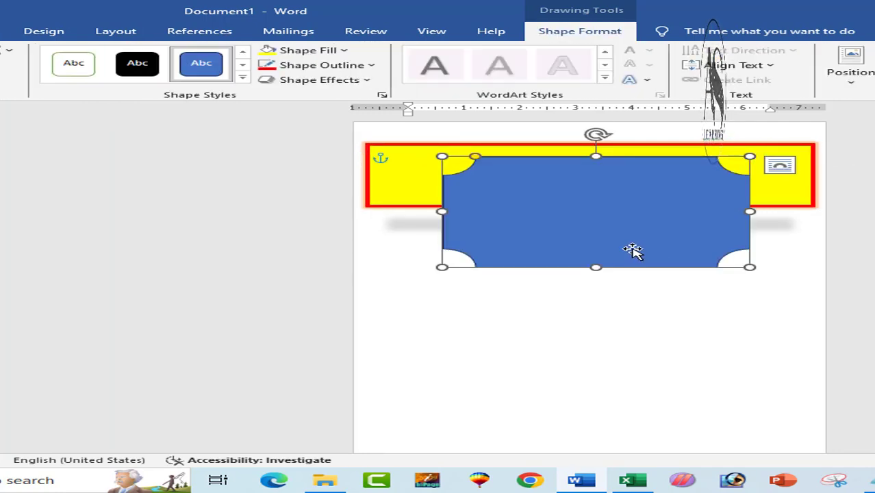
pyautogui.moveTo(630, 248); pyautogui.dragTo(626, 272)
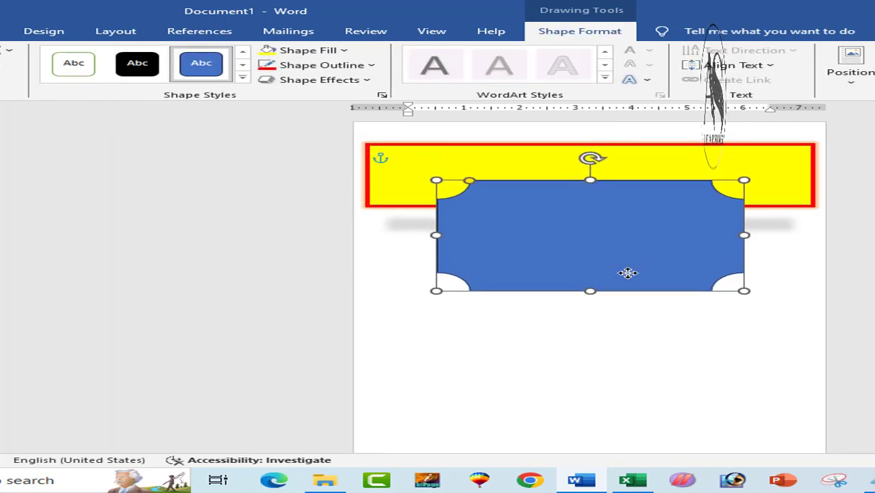
# Fill the plaque shape with yellow and give it a red outline.
pyautogui.click(265, 55)
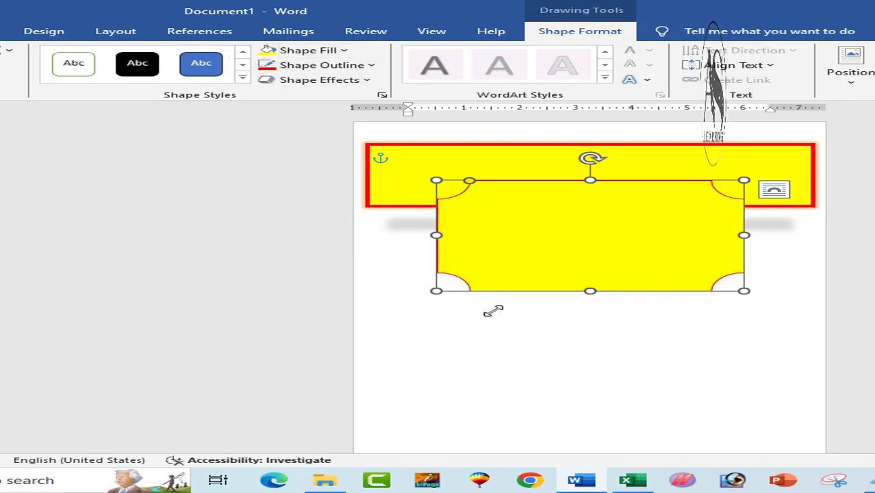
pyautogui.click(560, 347)
pyautogui.click(569, 263)
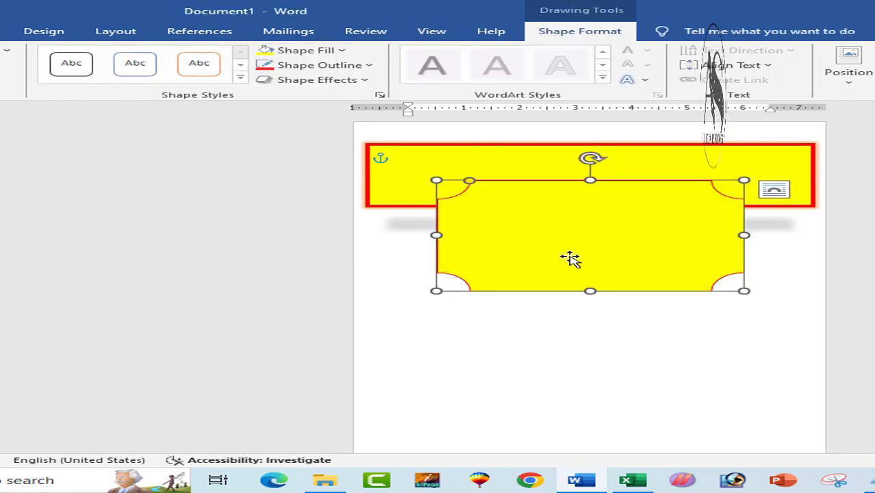
# Set the plaque's text wrapping to Behind Text so it sits beneath the wide yellow rectangle.
pyautogui.rightClick(601, 245)
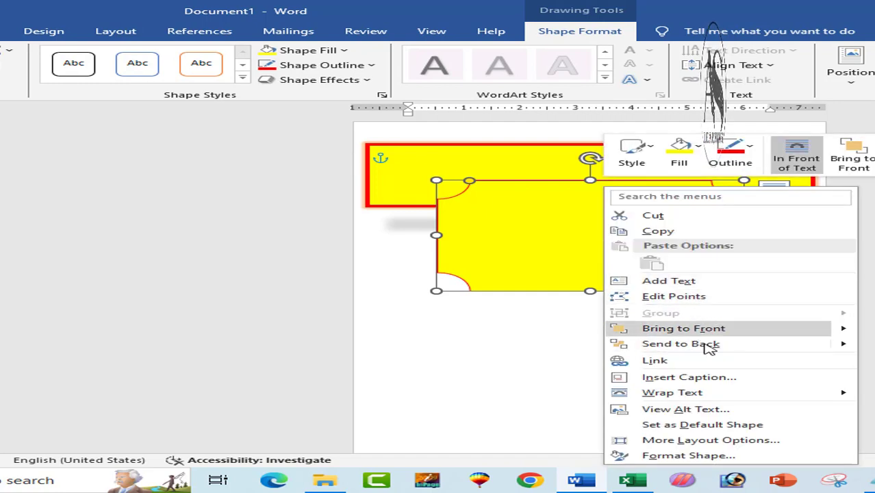
pyautogui.moveTo(650, 392)
pyautogui.click(869, 376)
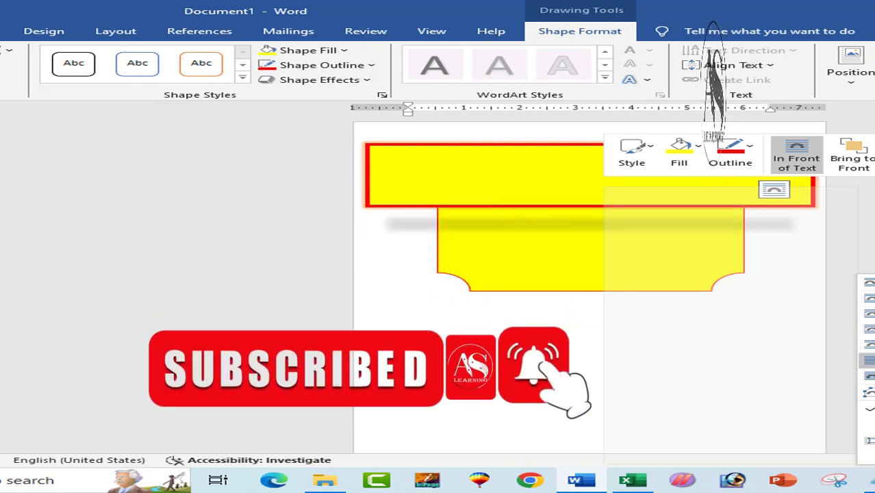
pyautogui.click(576, 358)
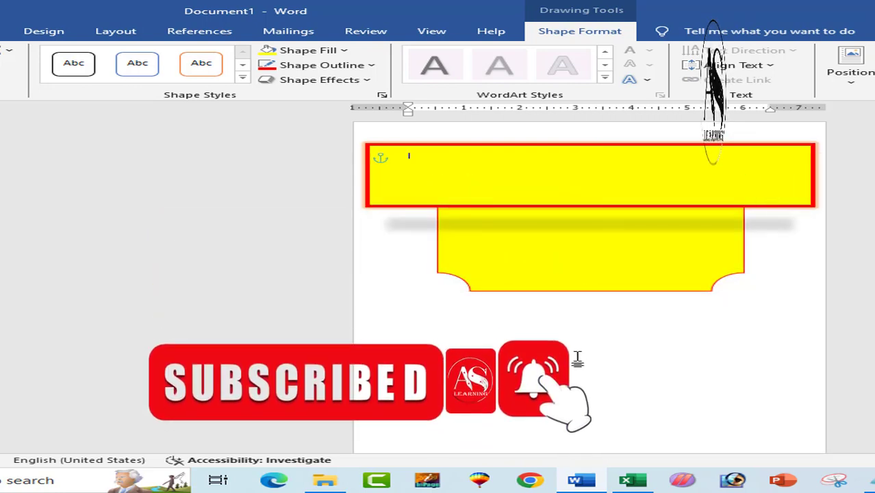
# Set the plaque's outline weight to 6 pt and deselect it.
pyautogui.click(560, 284)
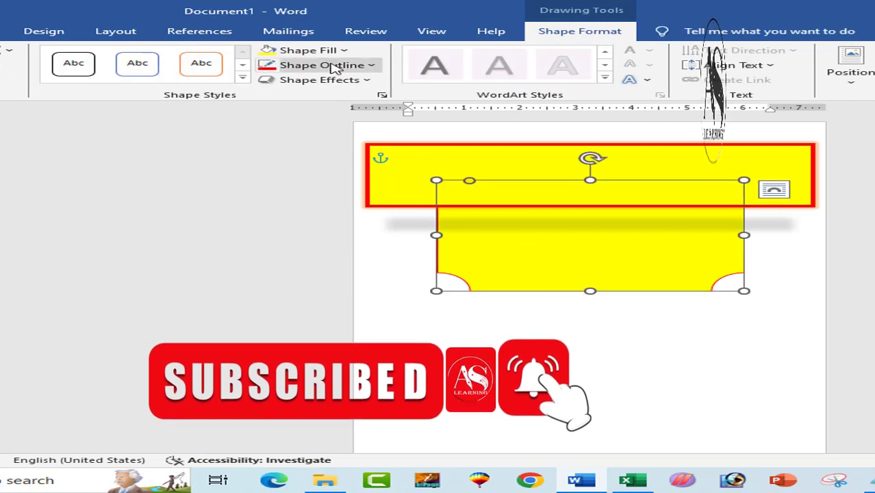
pyautogui.click(371, 67)
pyautogui.moveTo(360, 265)
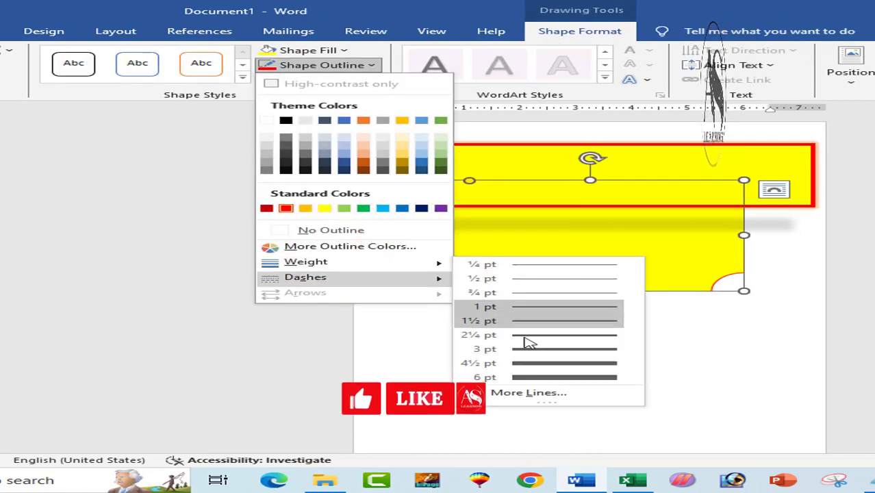
pyautogui.click(562, 378)
pyautogui.click(693, 371)
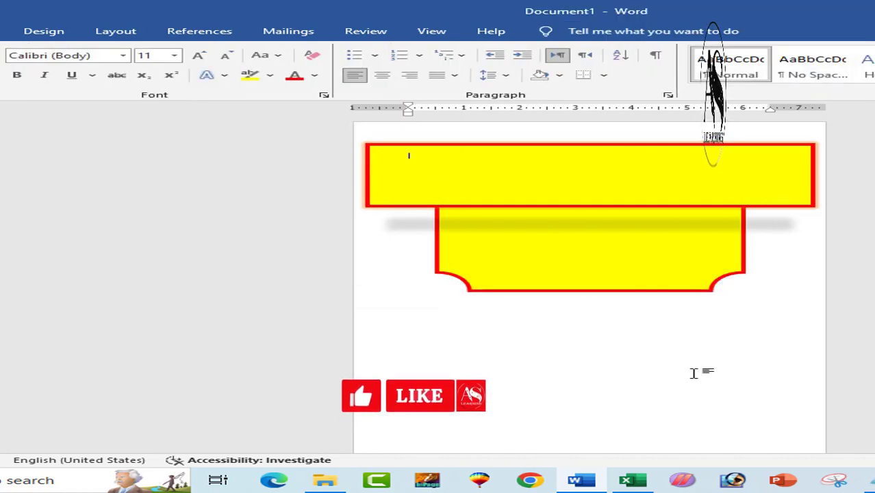
# Use the detailed line settings to replace the wide rectangle's solid red outline with a soft orange edge, and close the settings.
pyautogui.click(579, 179)
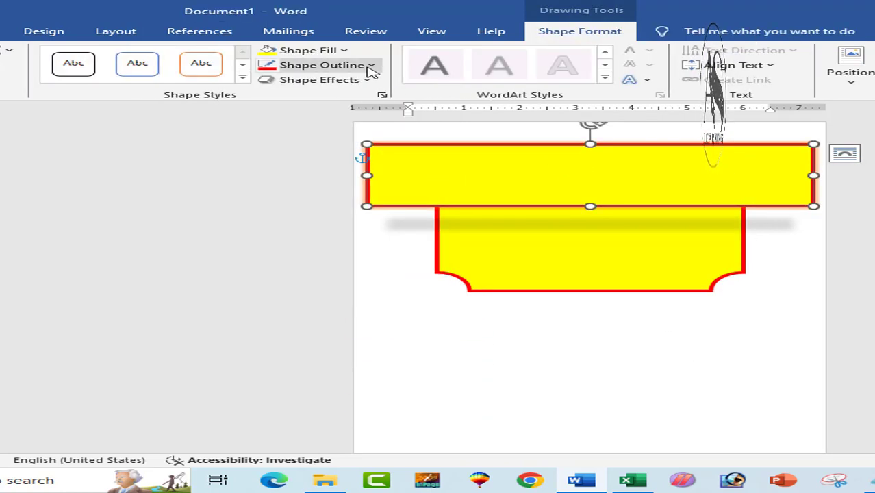
pyautogui.click(370, 65)
pyautogui.moveTo(441, 265)
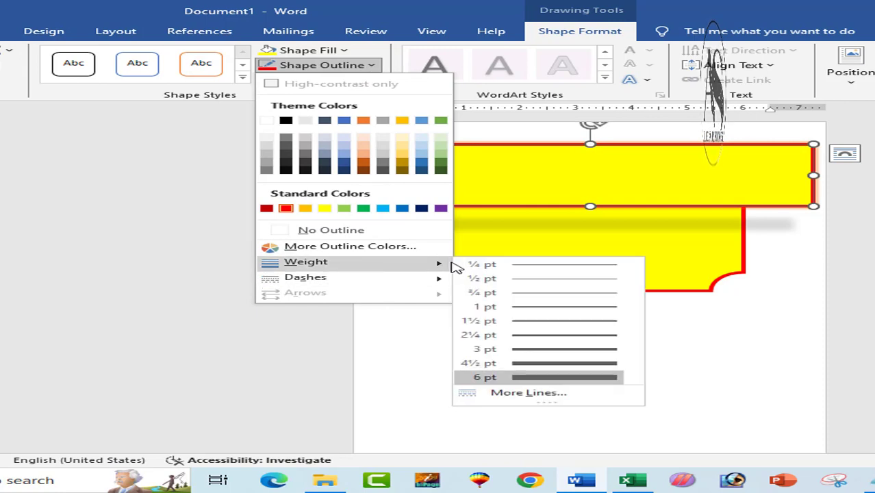
pyautogui.click(577, 393)
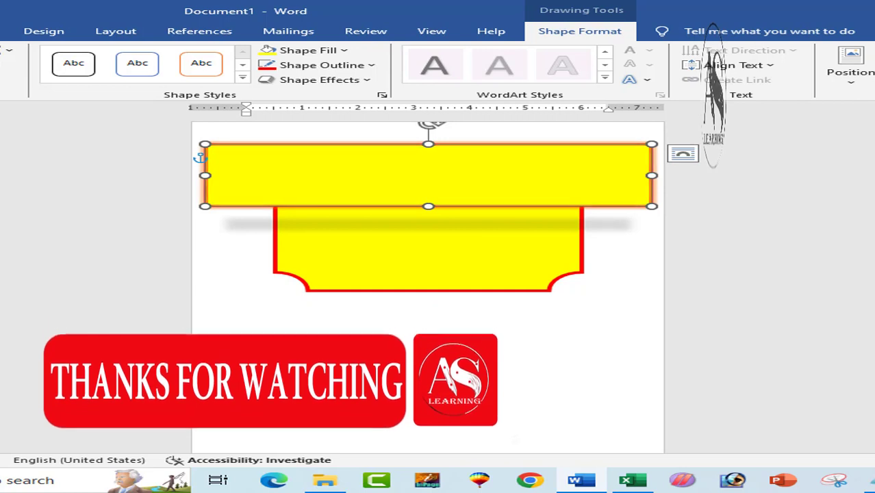
pyautogui.click(424, 308)
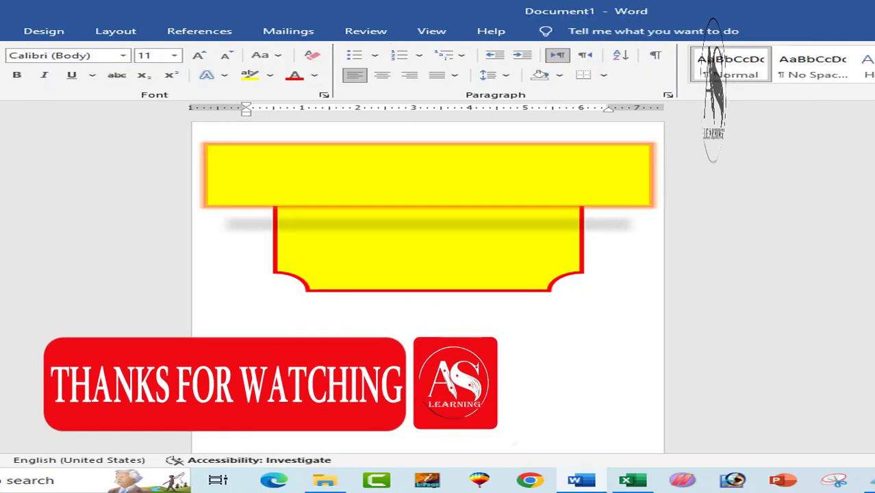
pyautogui.click(874, 118)
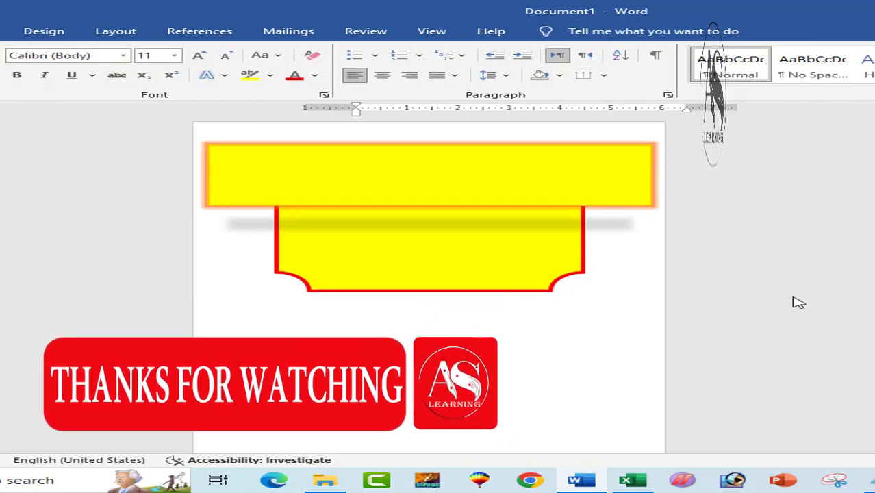
# Move the plaque slightly up beneath the wide rectangle and deselect it.
pyautogui.moveTo(635, 253); pyautogui.dragTo(631, 240)
pyautogui.click(654, 302)
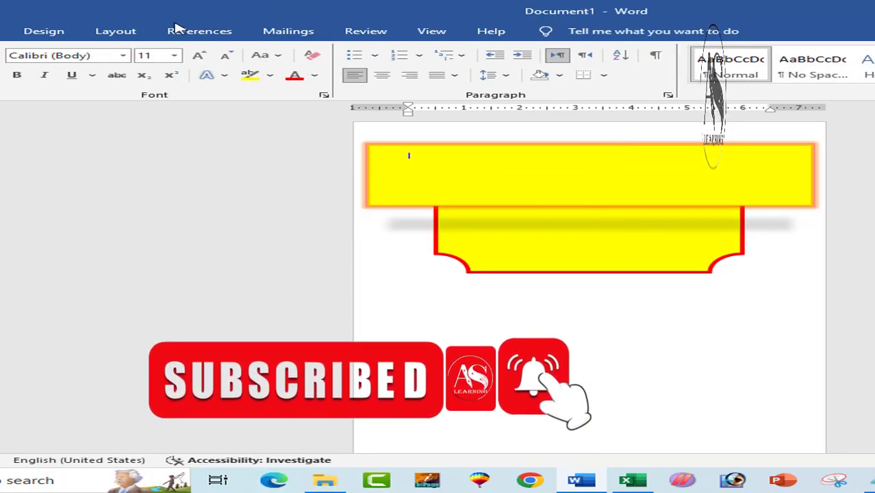
# Draw a long pentagon block arrow inside the visible part of the plaque and fill it with yellow.
pyautogui.click(3, 31)
pyautogui.click(138, 85)
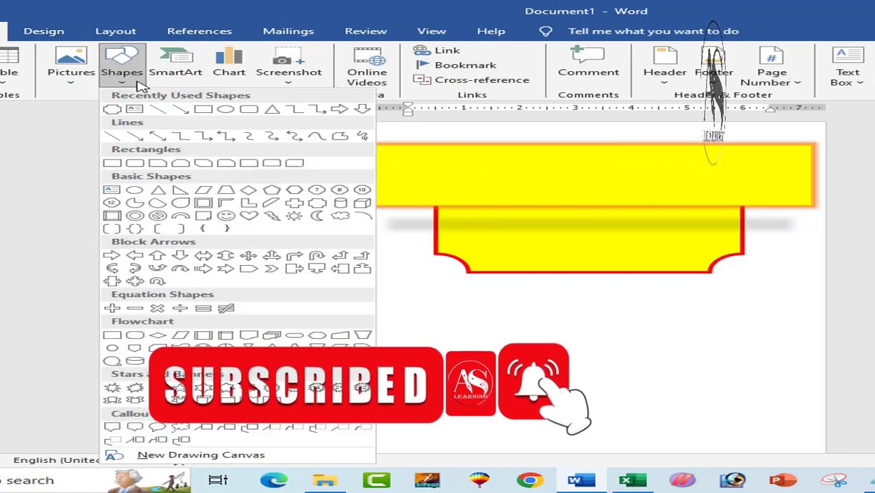
pyautogui.click(236, 271)
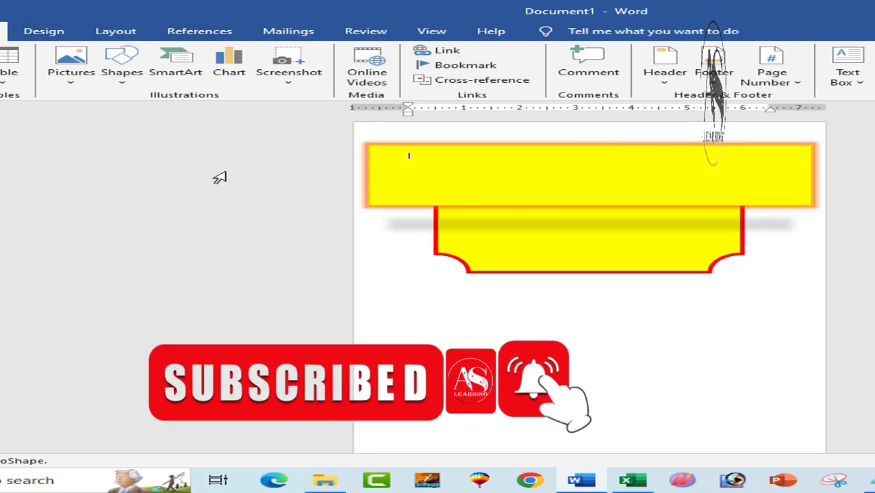
pyautogui.click(125, 81)
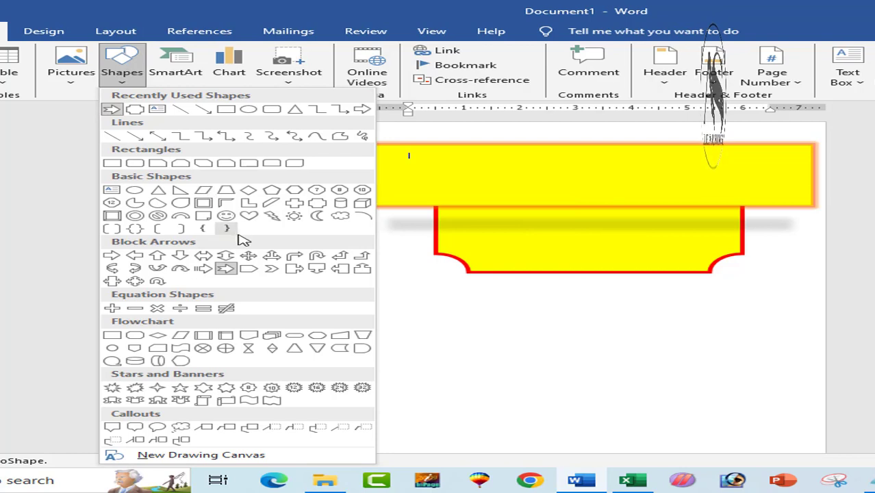
pyautogui.click(250, 269)
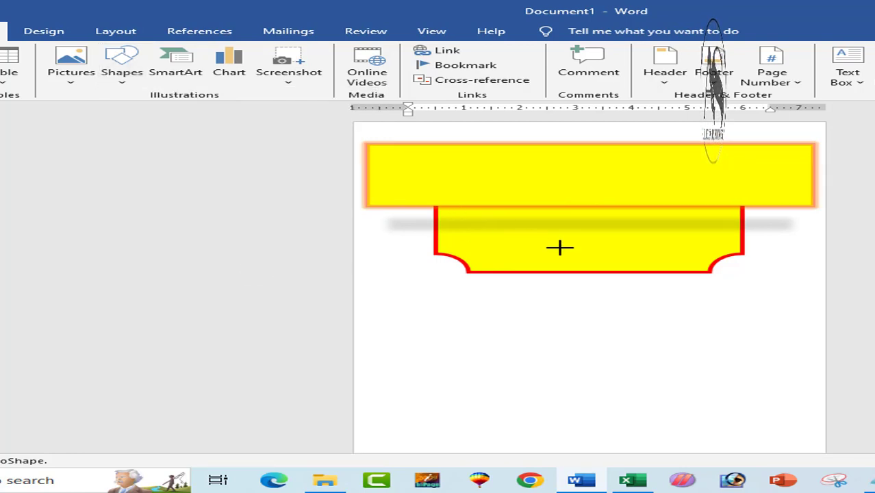
pyautogui.moveTo(461, 212); pyautogui.dragTo(722, 250)
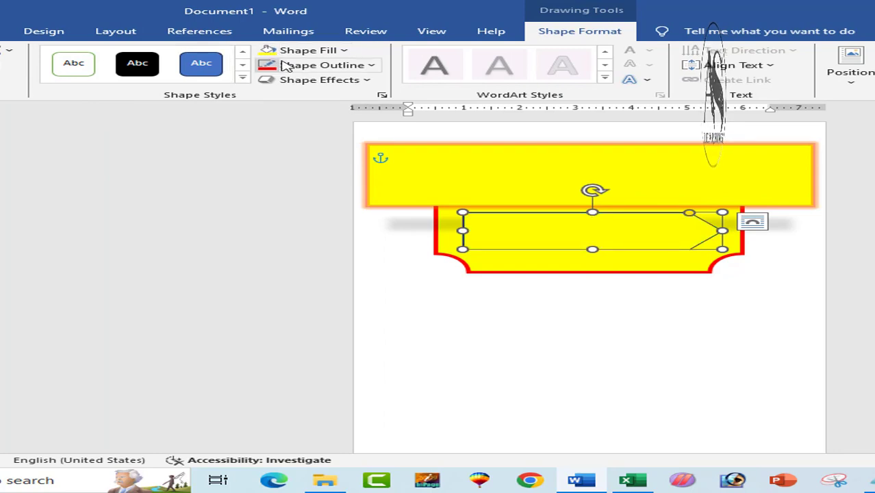
# Give the pentagon arrow a red outline and deselect it.
pyautogui.click(379, 69)
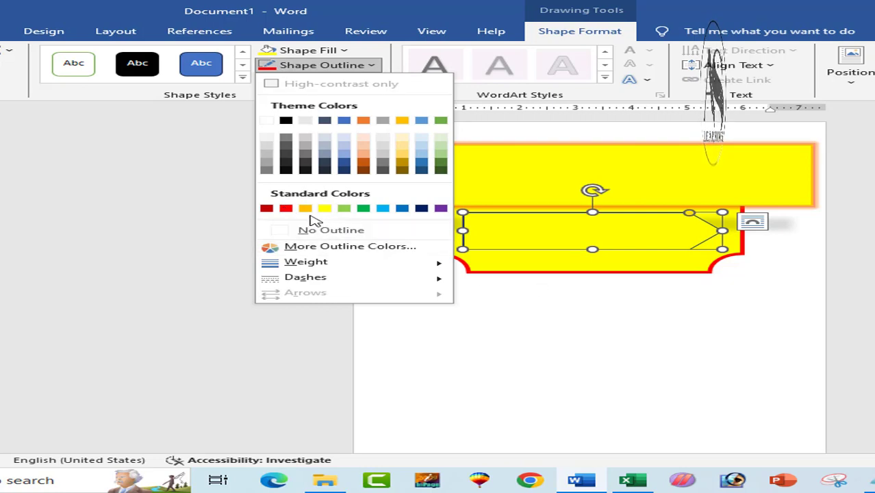
pyautogui.click(602, 328)
pyautogui.click(603, 322)
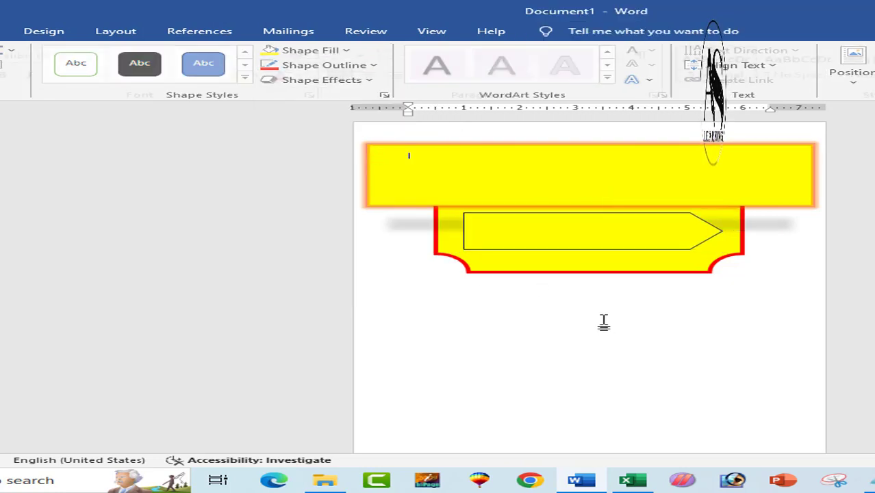
pyautogui.click(624, 254)
pyautogui.click(565, 247)
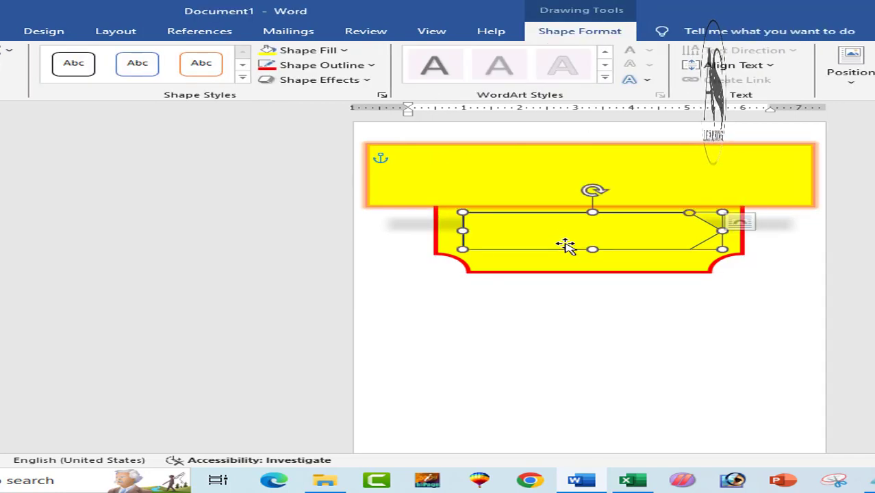
pyautogui.click(507, 350)
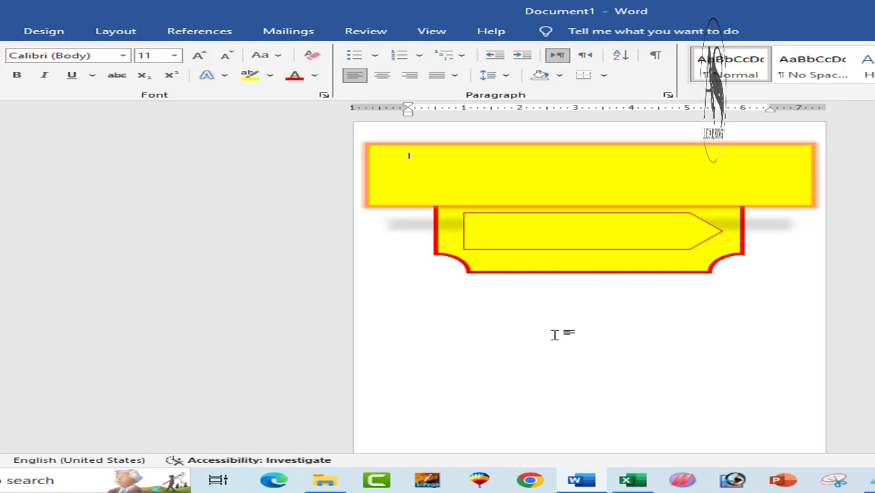
# Draw a 32-point star on the wide yellow rectangle and move it to the rectangle's left end.
pyautogui.click(3, 31)
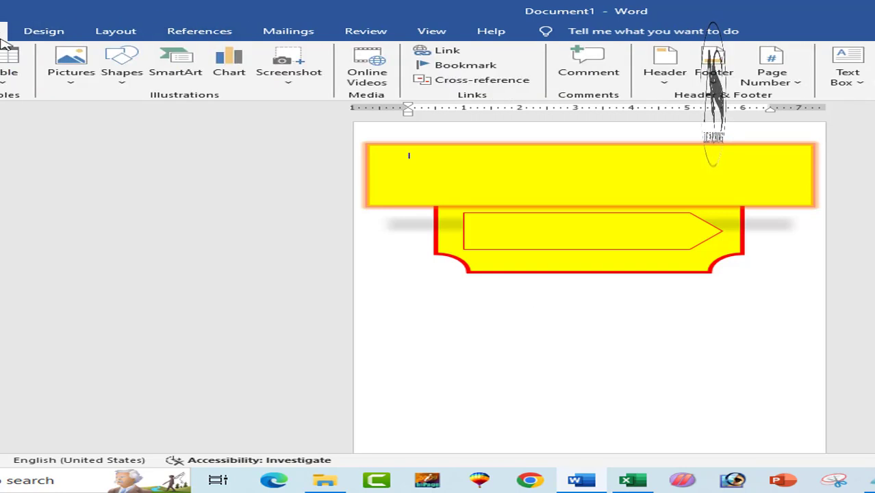
pyautogui.click(123, 72)
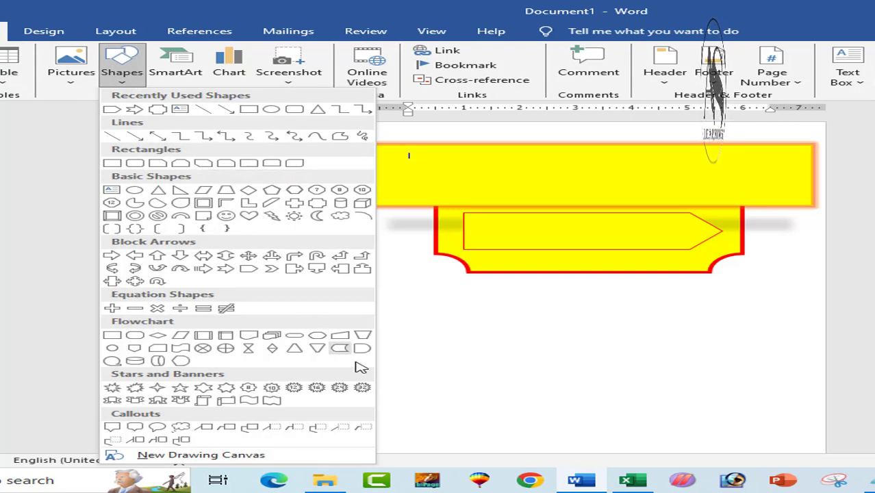
pyautogui.click(362, 388)
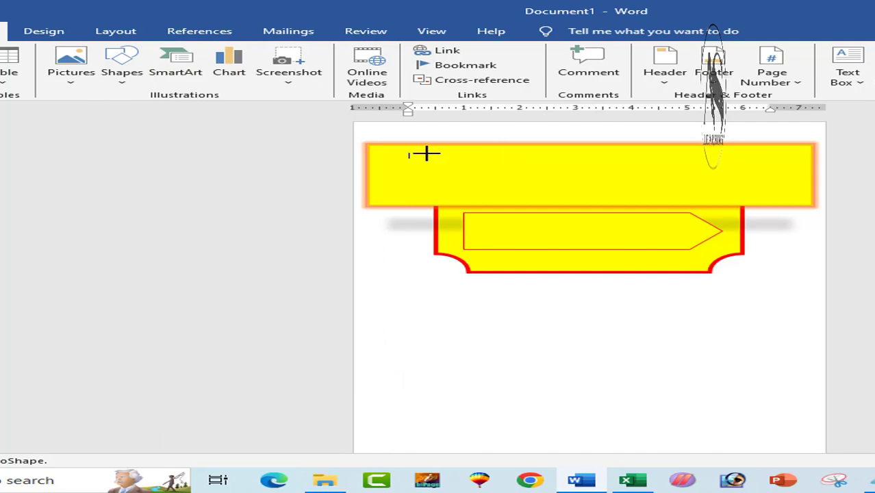
pyautogui.moveTo(426, 159)
pyautogui.mouseDown()
pyautogui.moveTo(515, 201)
pyautogui.moveTo(577, 208)
pyautogui.moveTo(531, 203)
pyautogui.mouseUp()
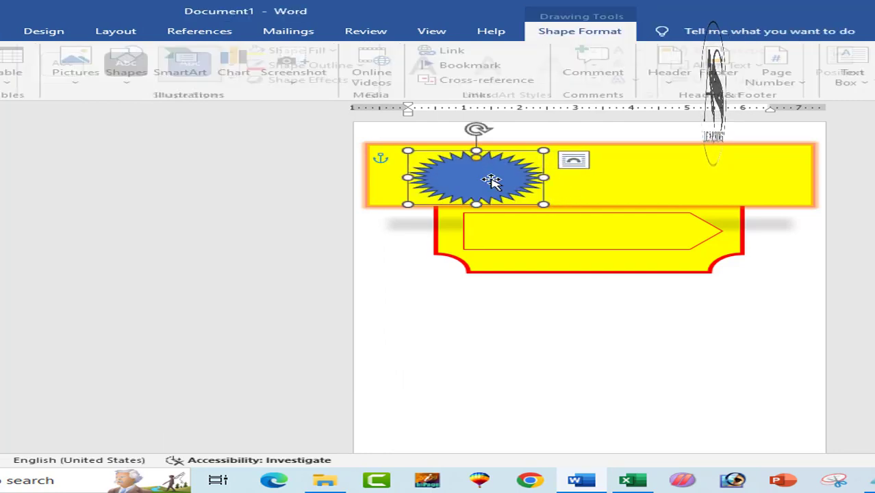
pyautogui.moveTo(469, 178); pyautogui.dragTo(447, 178)
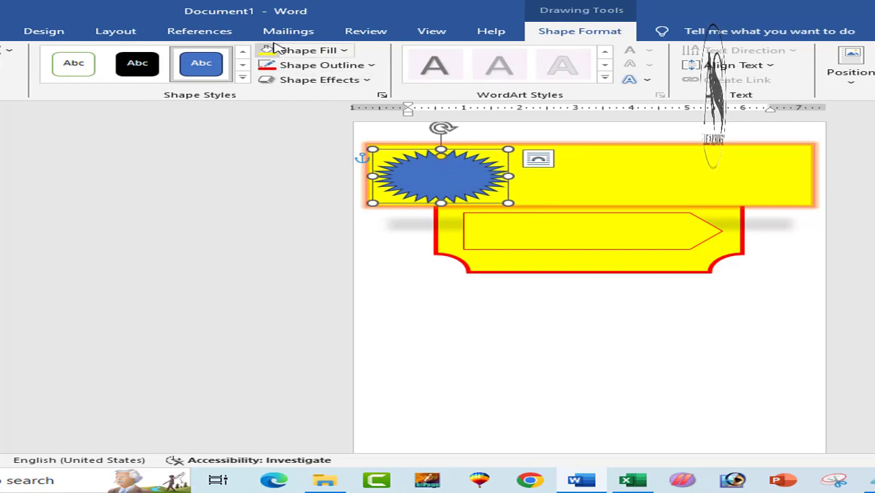
# Fill the star with the orange theme colour and shrink it into the upper-left corner of the wide rectangle.
pyautogui.click(338, 51)
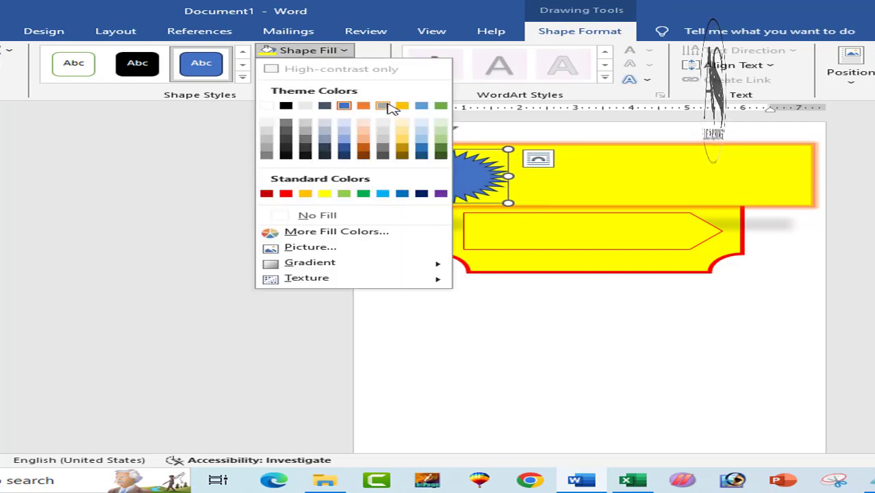
pyautogui.click(363, 106)
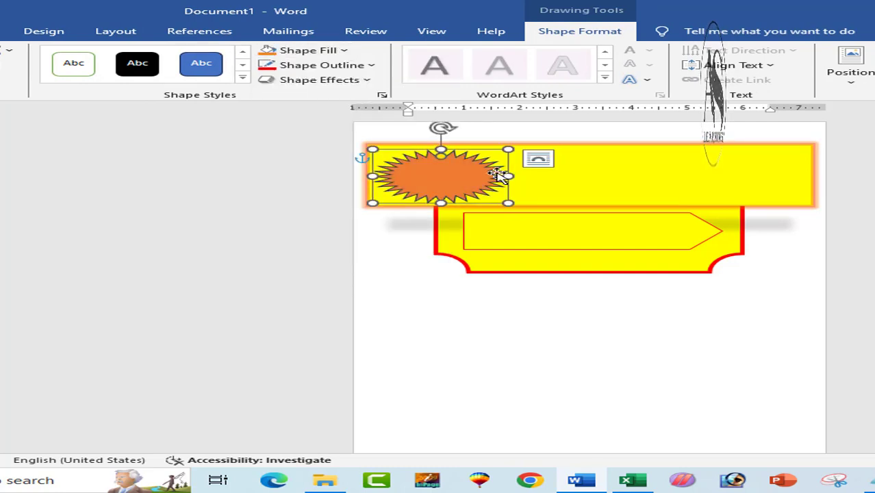
pyautogui.moveTo(509, 201); pyautogui.dragTo(450, 181)
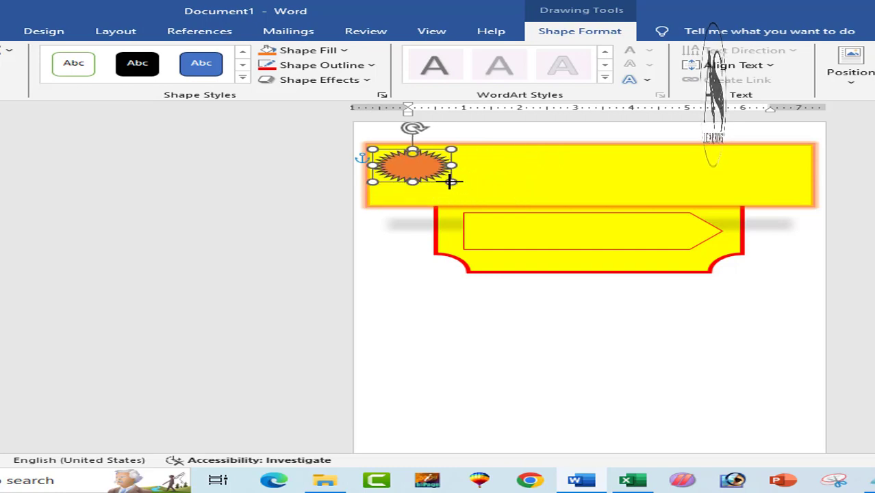
# Draw a small four-point star in the upper-right corner of the wide yellow rectangle.
pyautogui.click(468, 296)
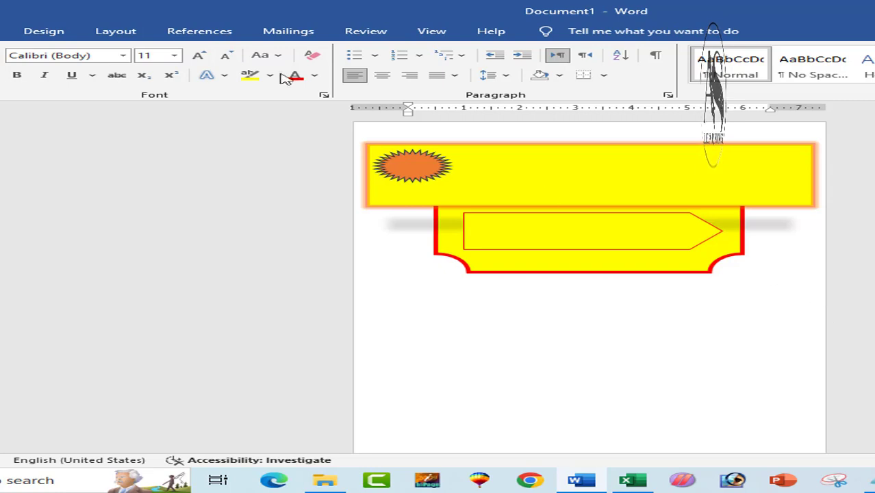
pyautogui.click(2, 31)
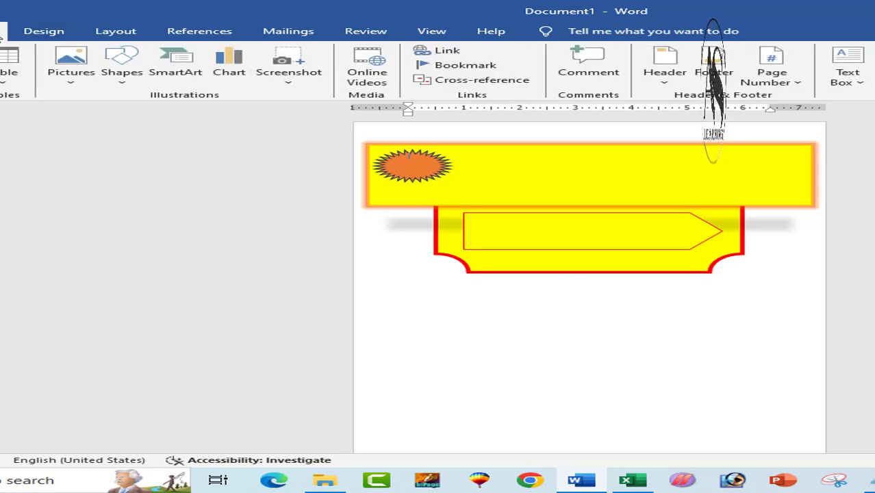
pyautogui.click(123, 85)
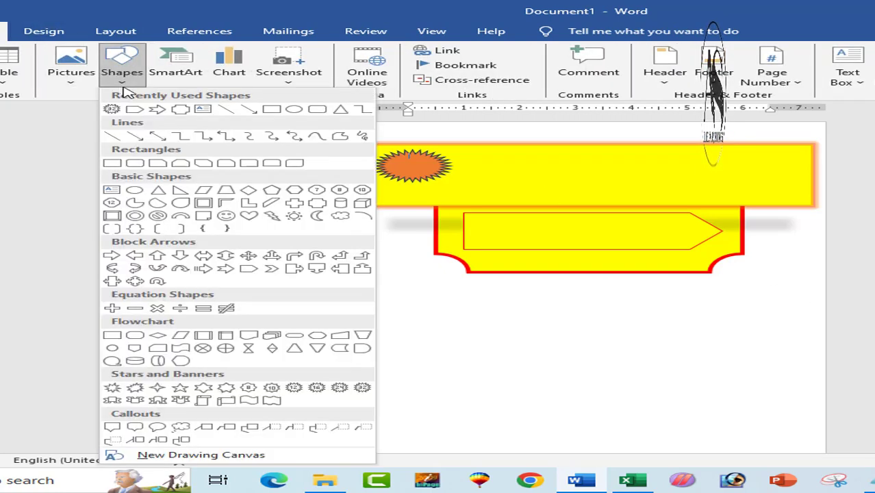
pyautogui.click(158, 388)
pyautogui.moveTo(773, 154); pyautogui.dragTo(807, 175)
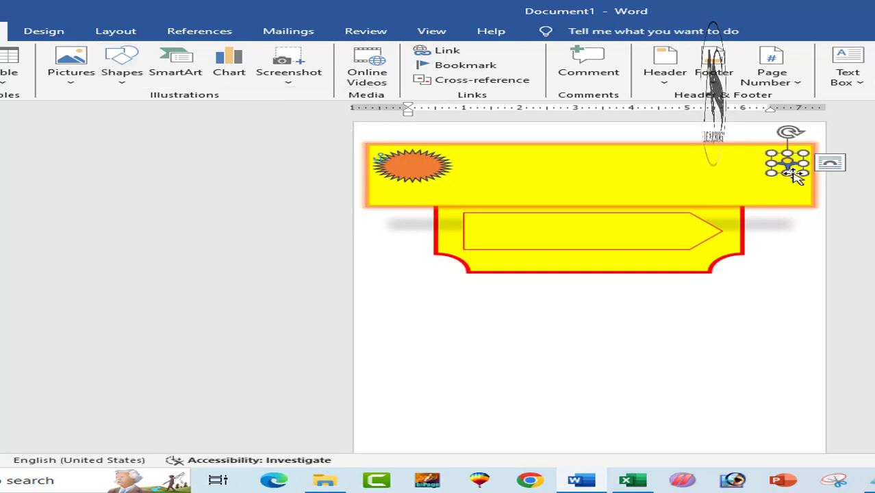
# Fill the four-point star with the orange theme colour, give it a red outline and deselect it.
pyautogui.click(268, 53)
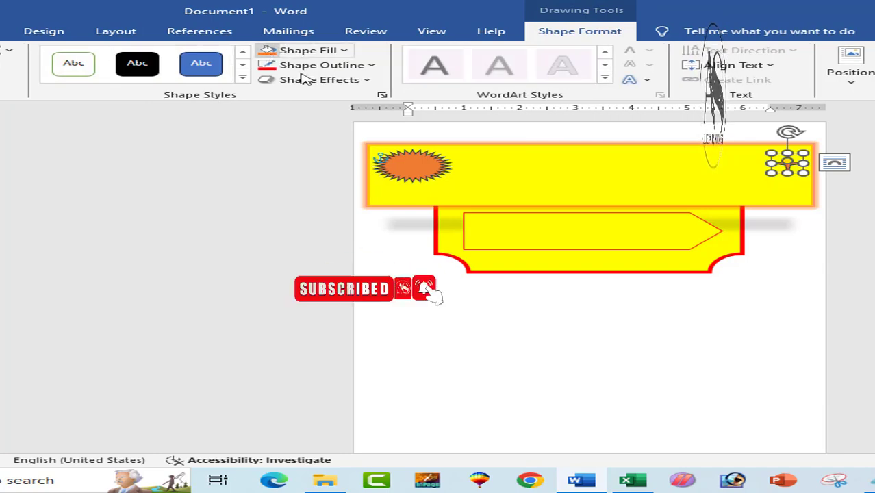
pyautogui.click(538, 288)
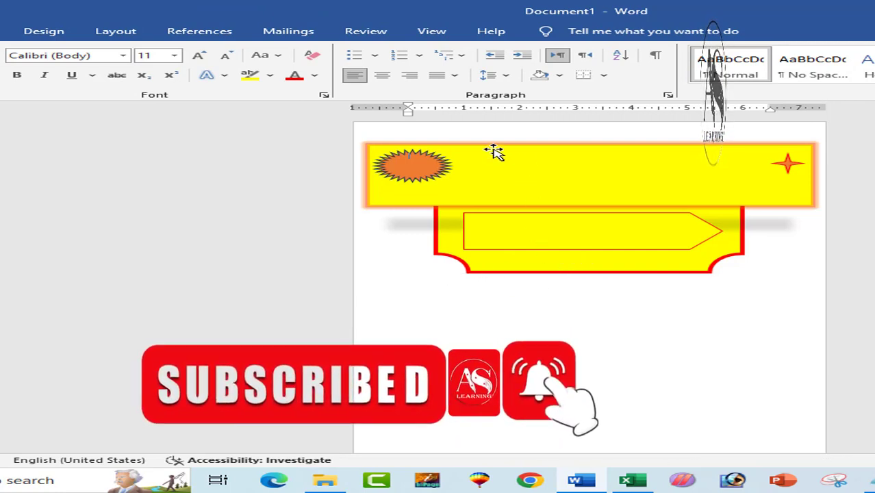
# Start inserting another element into the banner document.
pyautogui.click(4, 32)
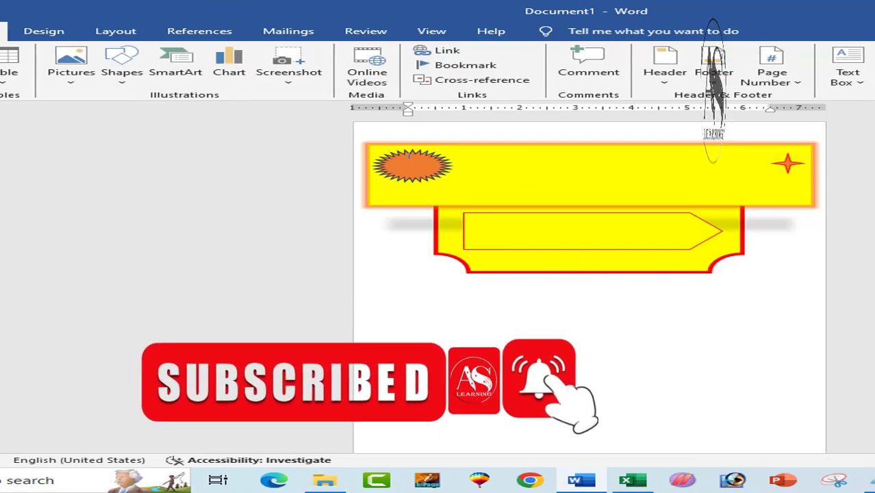